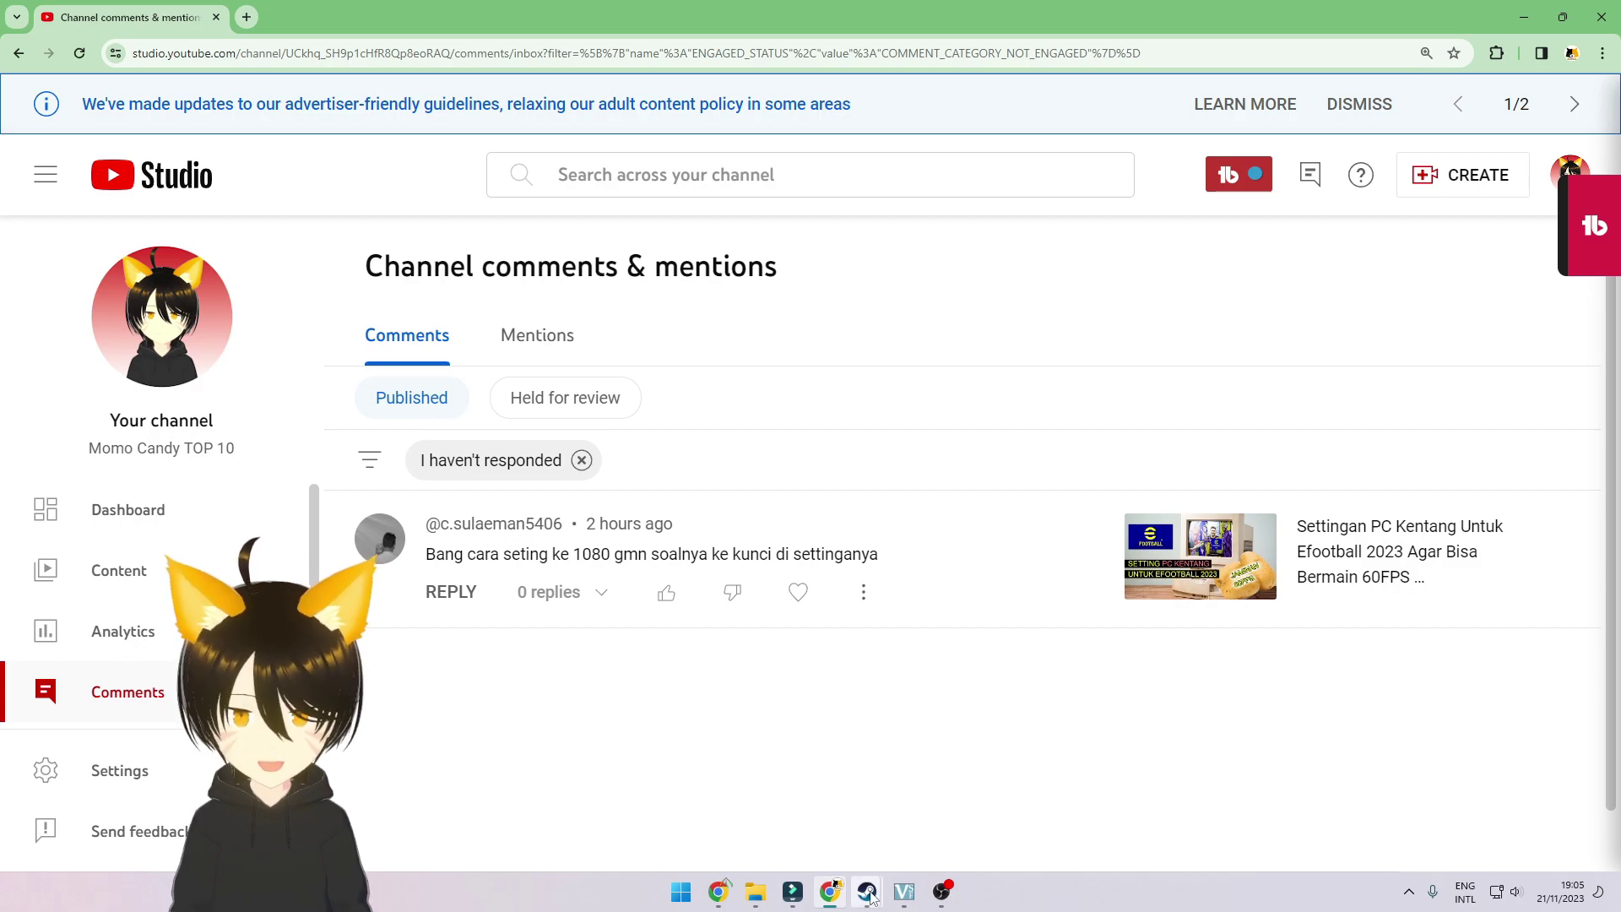
Switch to Steam and select eFootball 2024 in the game library
mouse_move(867, 891)
left_click(763, 816)
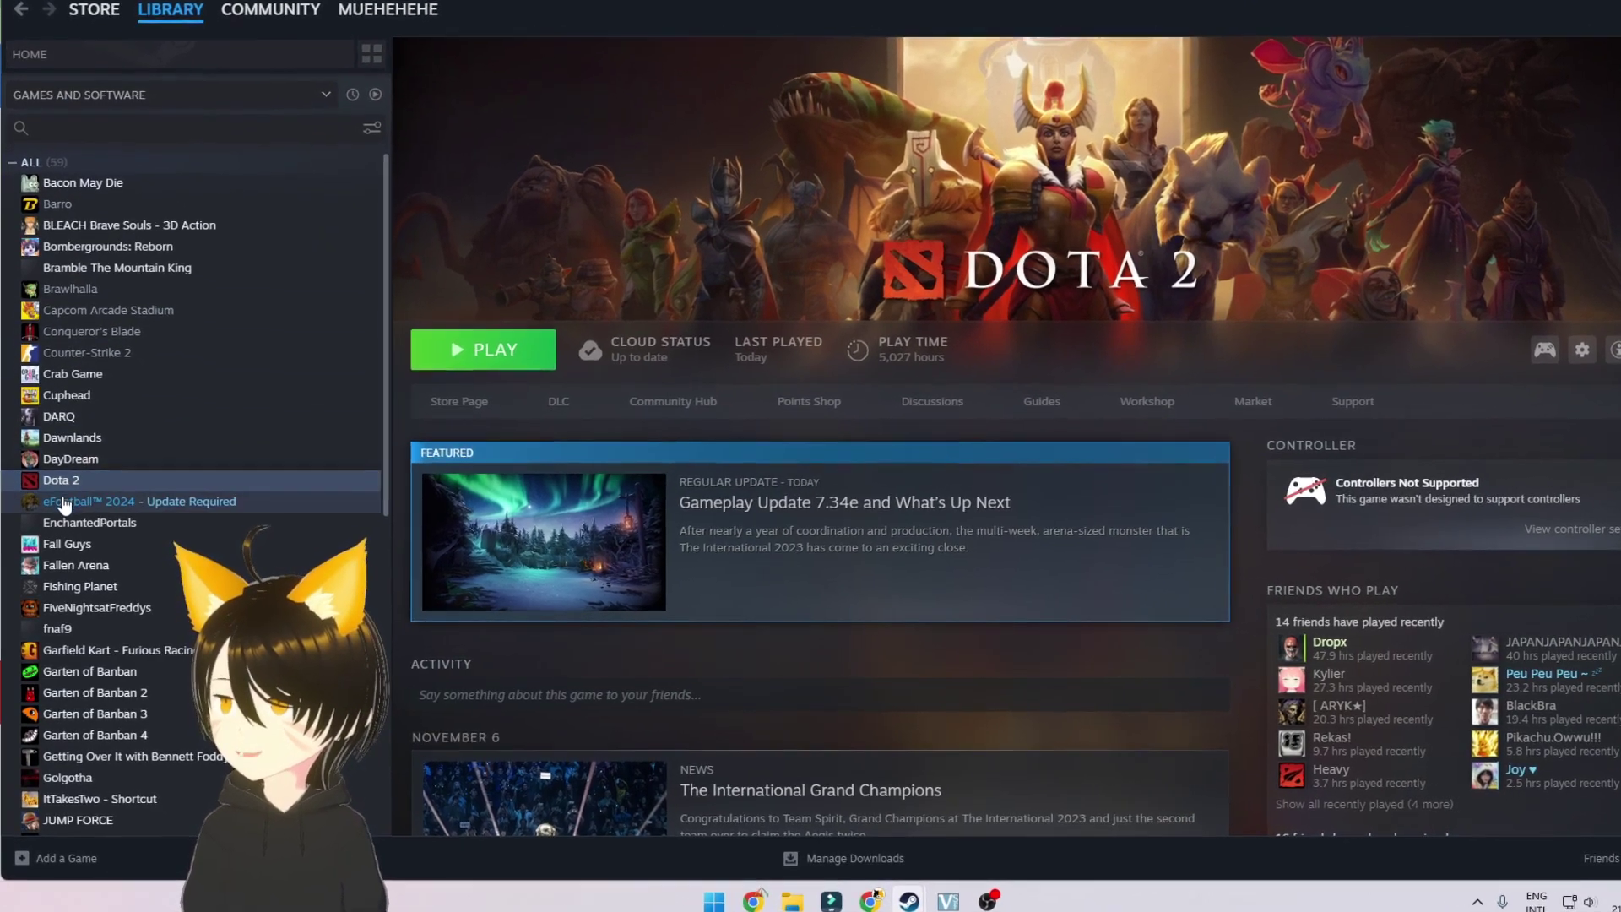
left_click(55, 506)
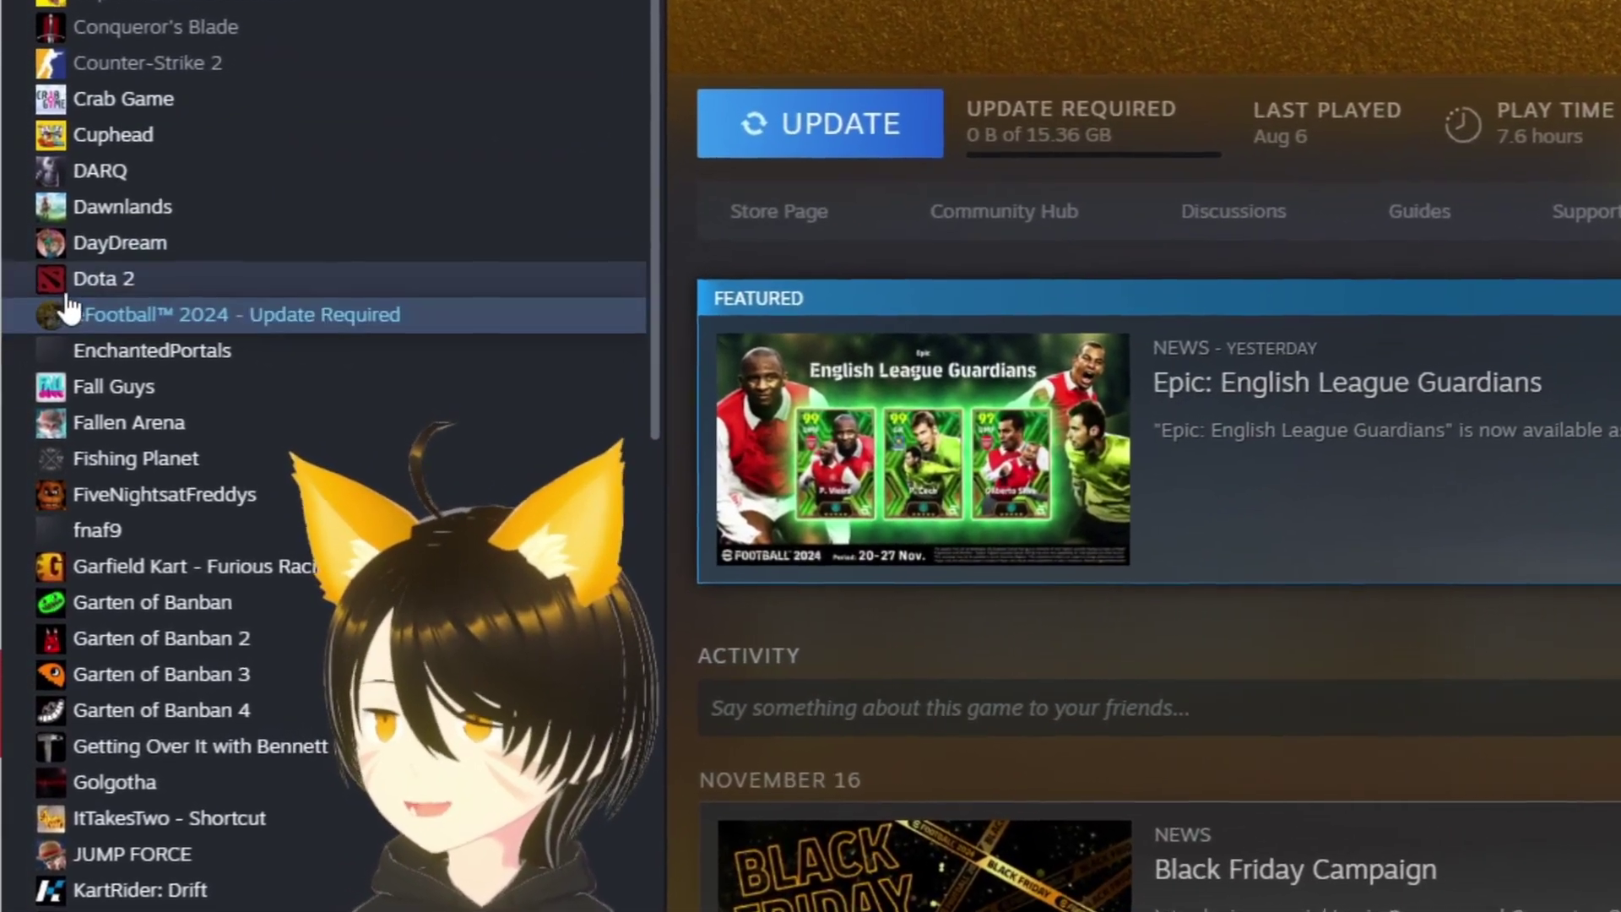
left_click(67, 295)
left_click(67, 330)
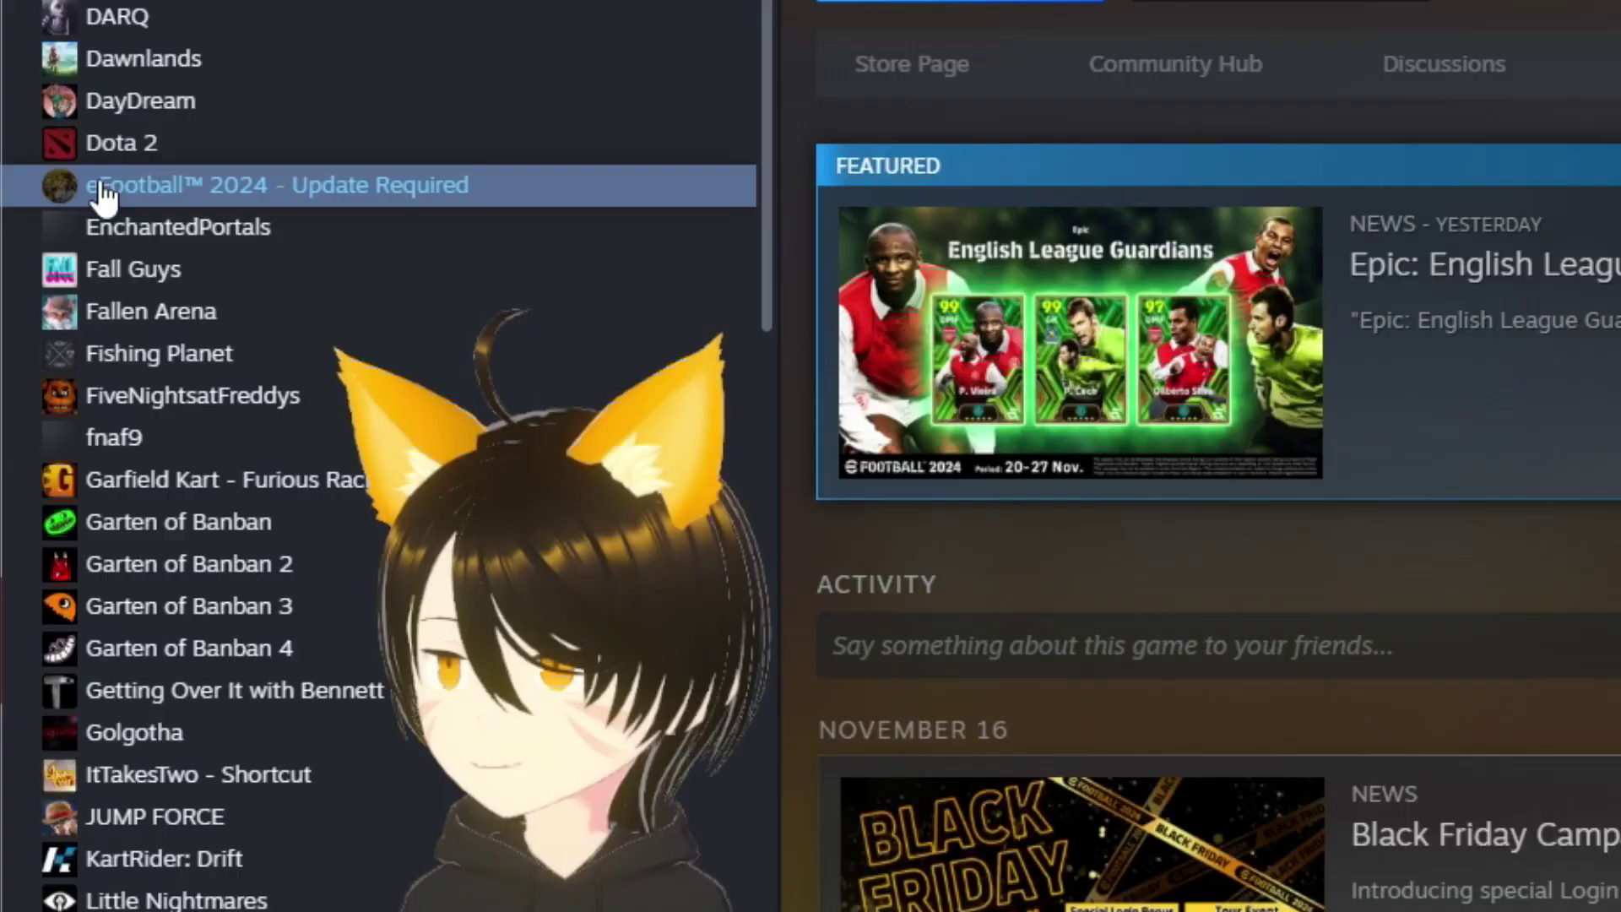
Open the properties of eFootball 2024 and show its Installed Files settings
right_click(100, 187)
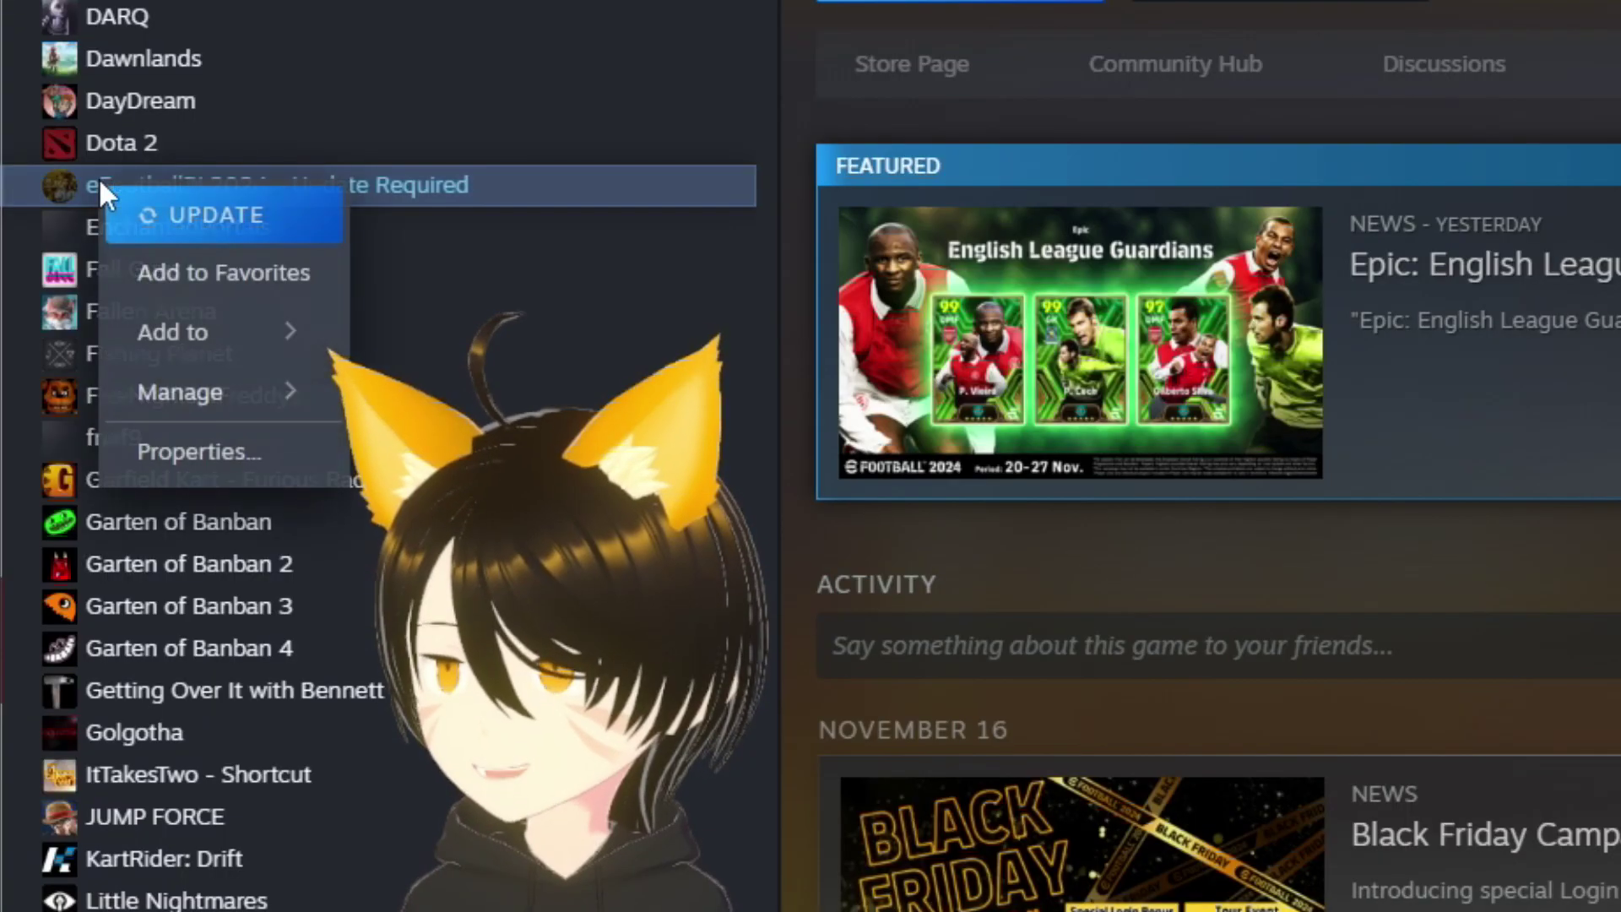
left_click(200, 456)
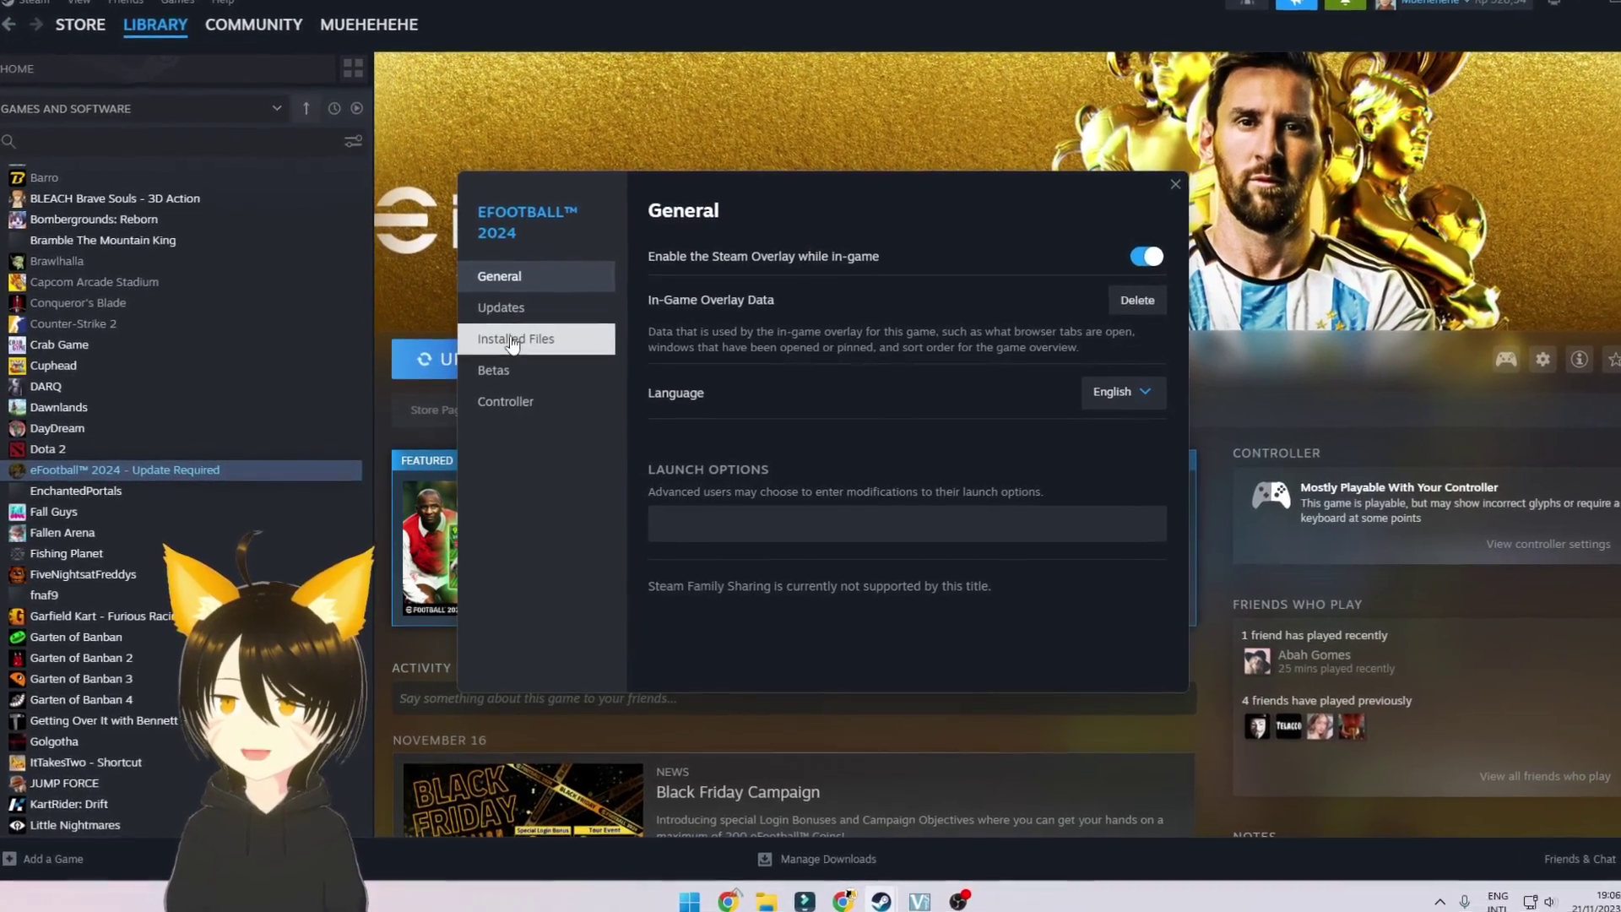
left_click(512, 340)
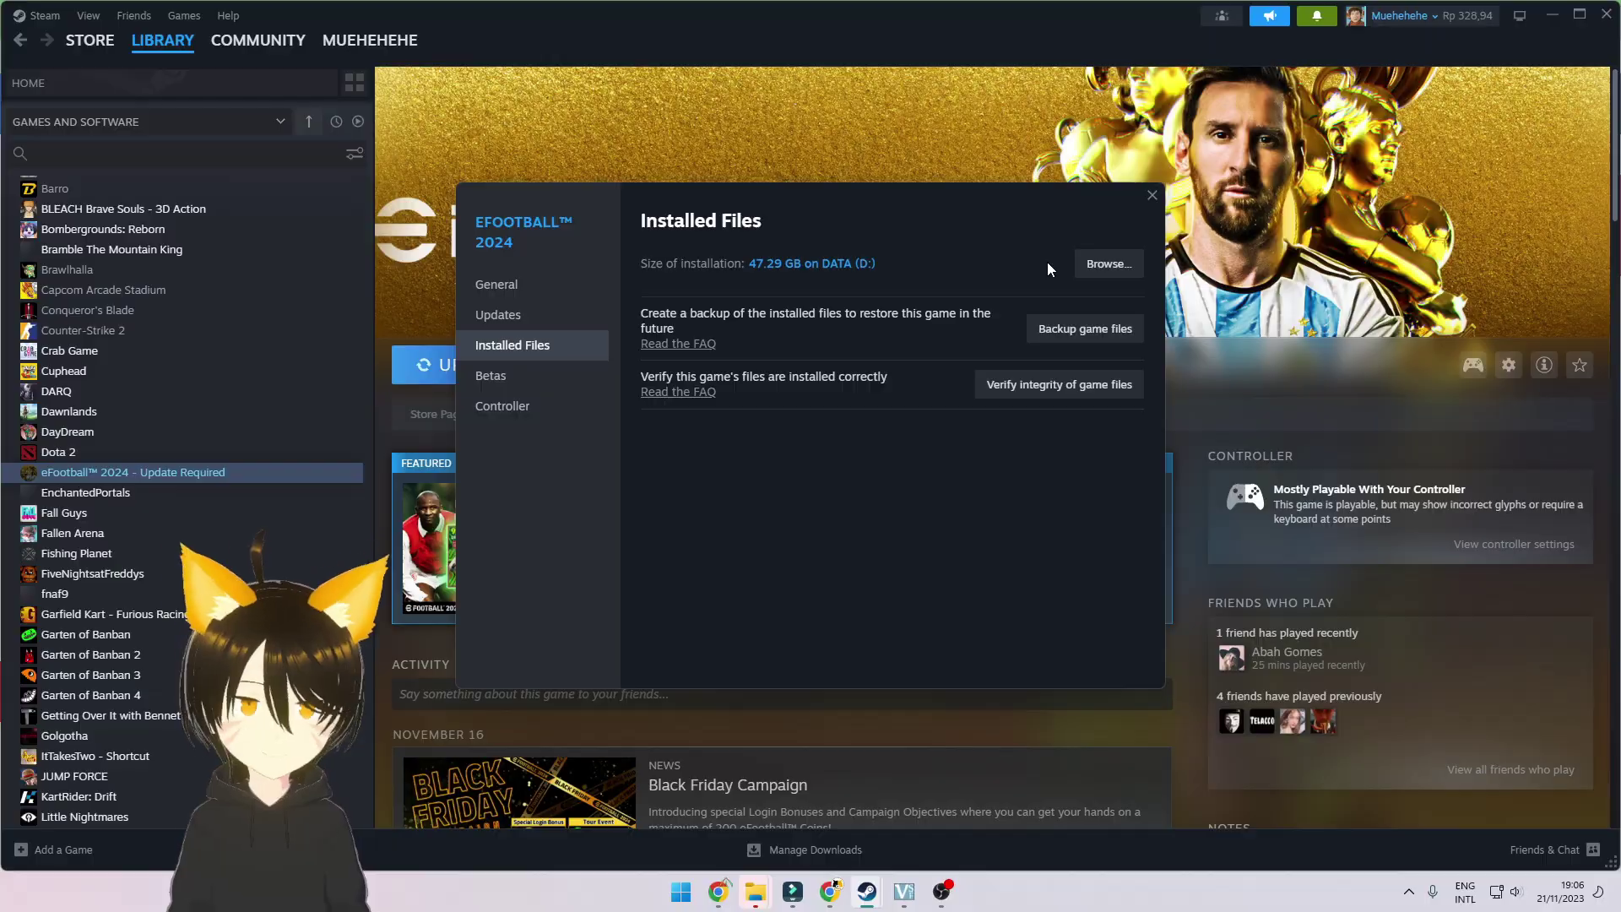
Switch to the eFootball installation folder, launch the Settings application and bring its window in front of the folder
mouse_move(755, 890)
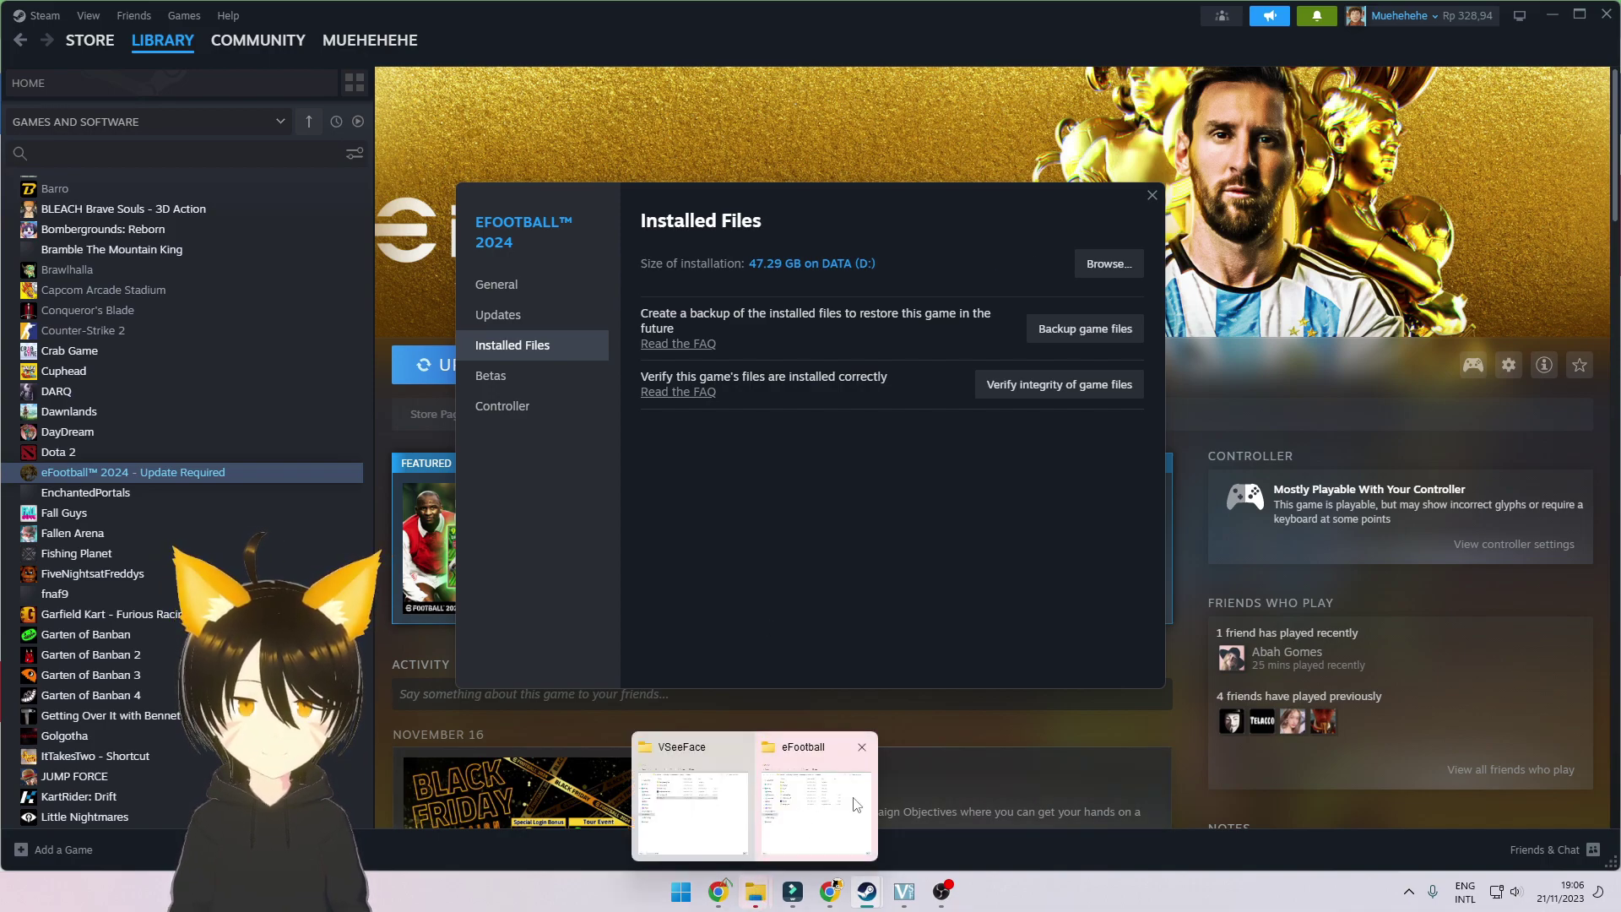
left_click(778, 806)
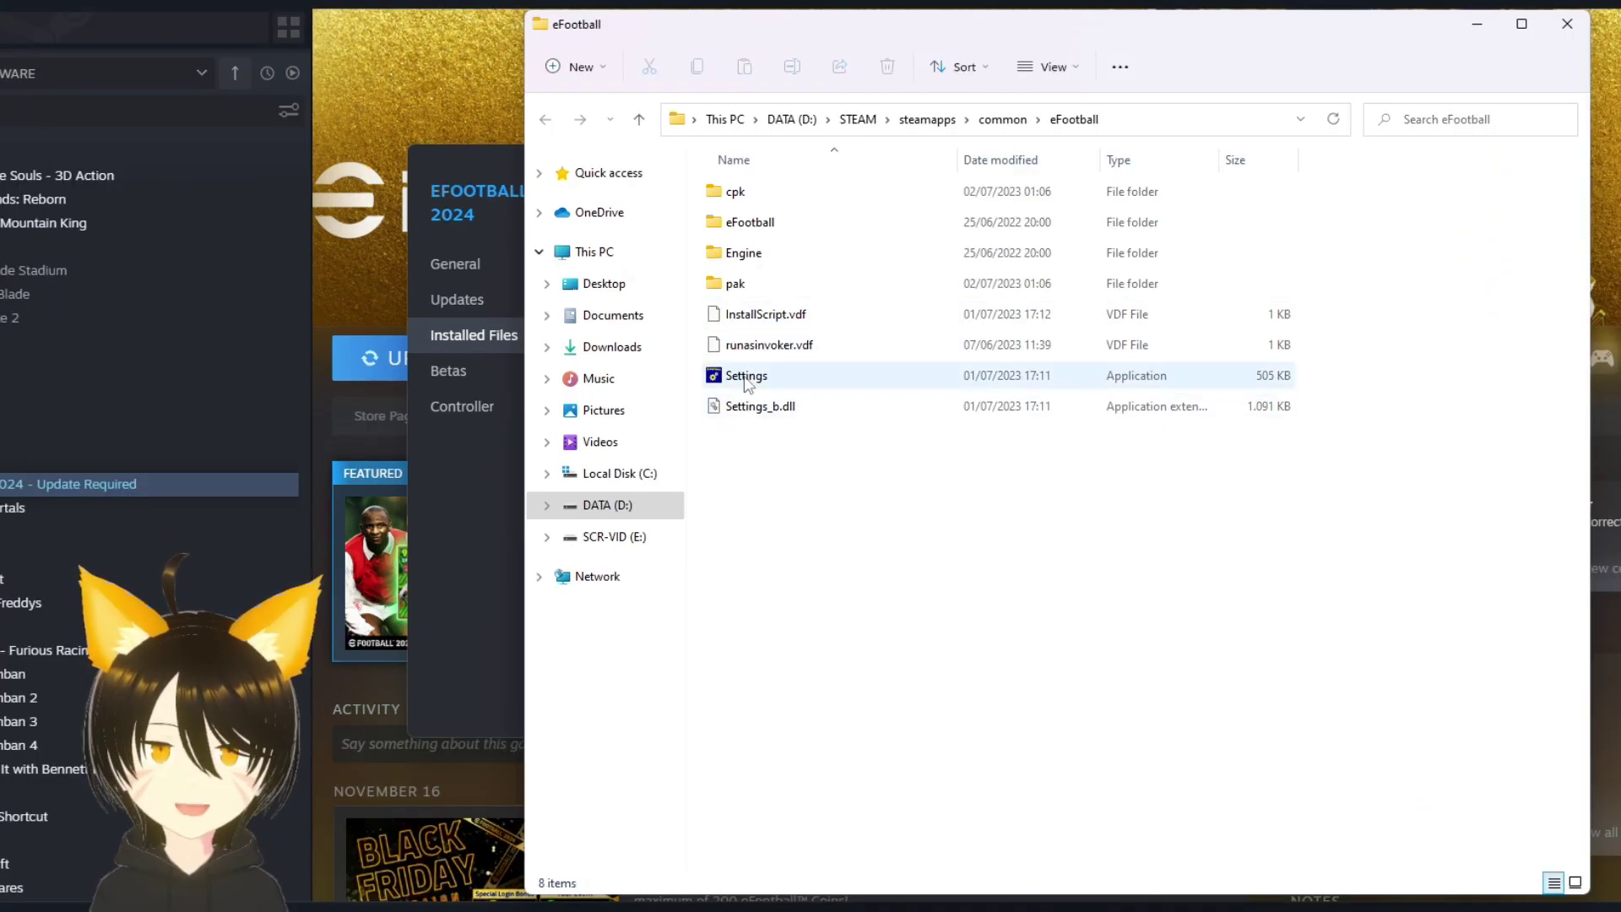
left_click(744, 380)
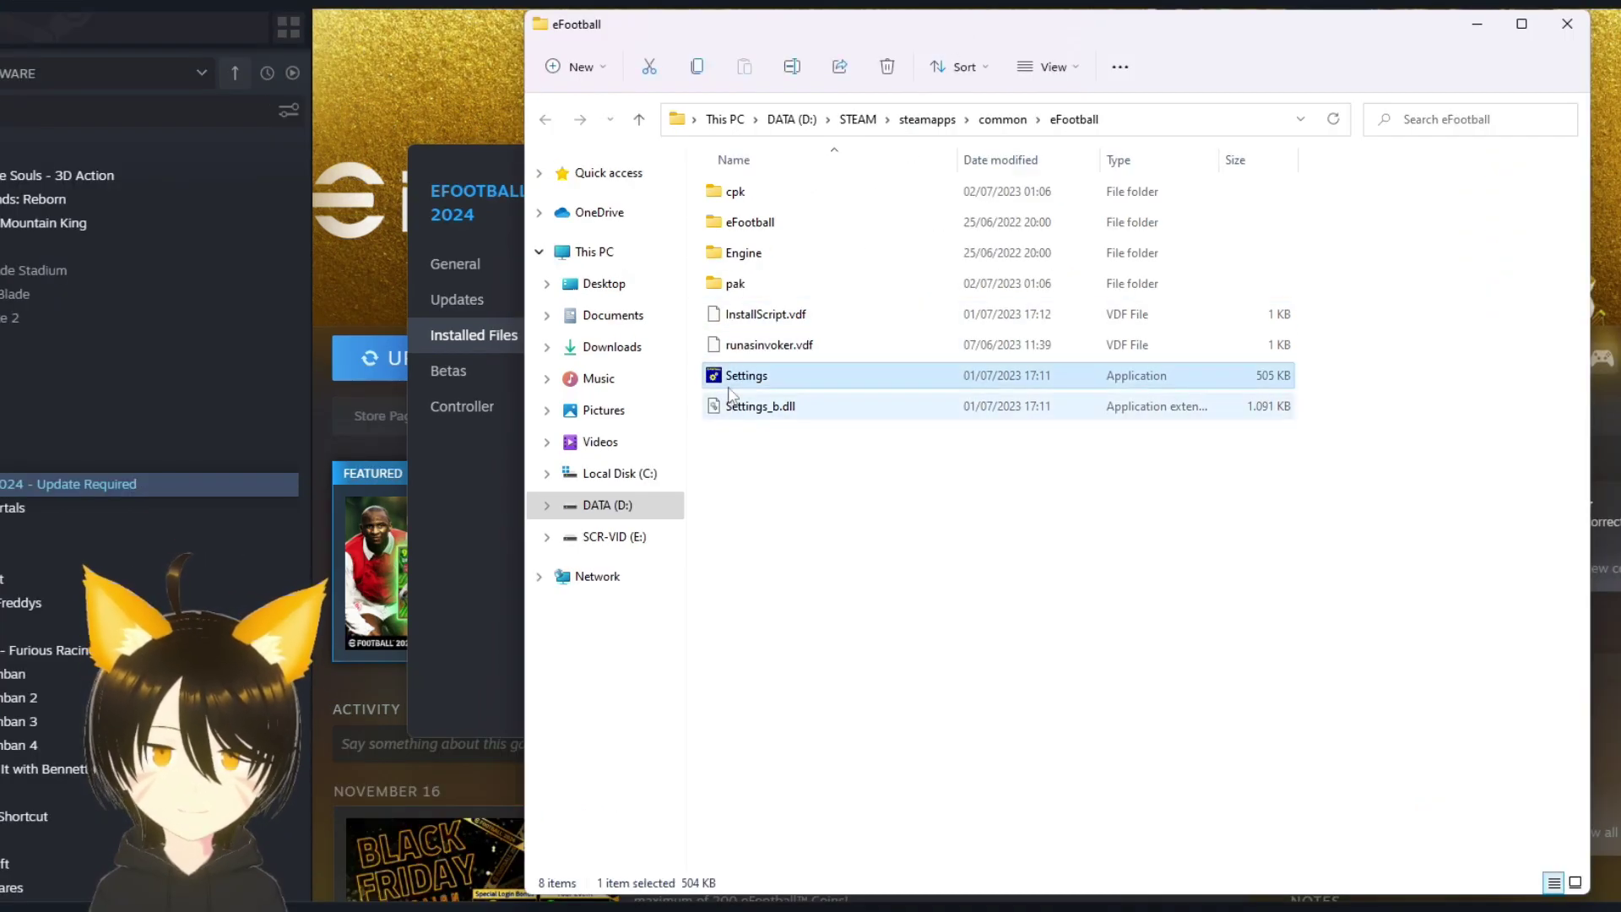
double_click(728, 378)
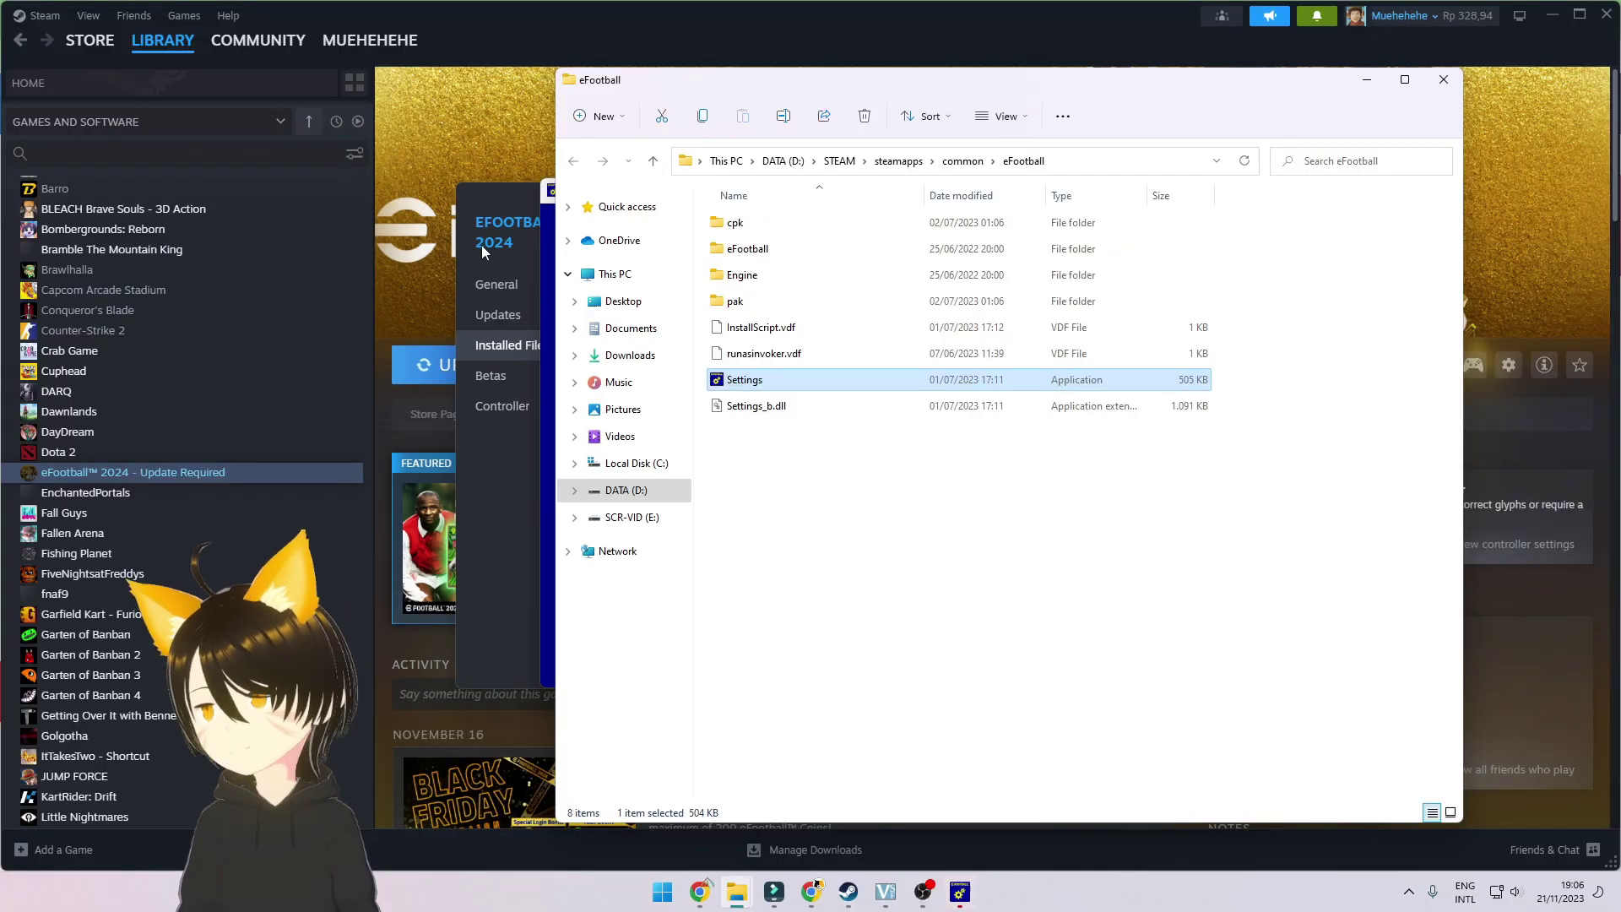
left_click_drag(741, 85, 918, 87)
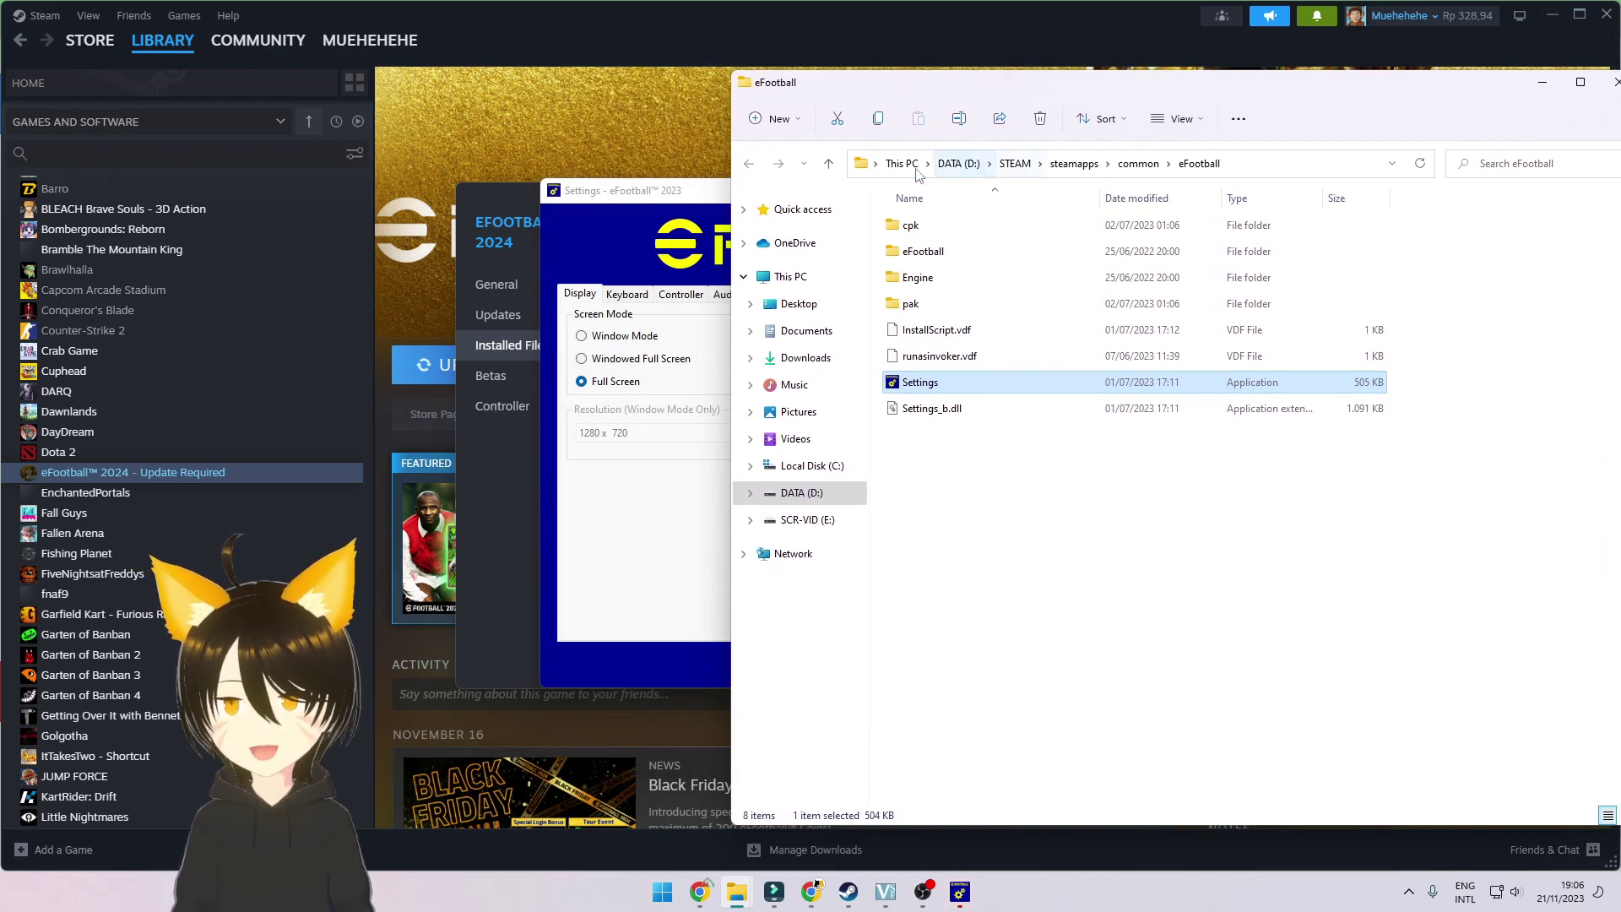
left_click(699, 190)
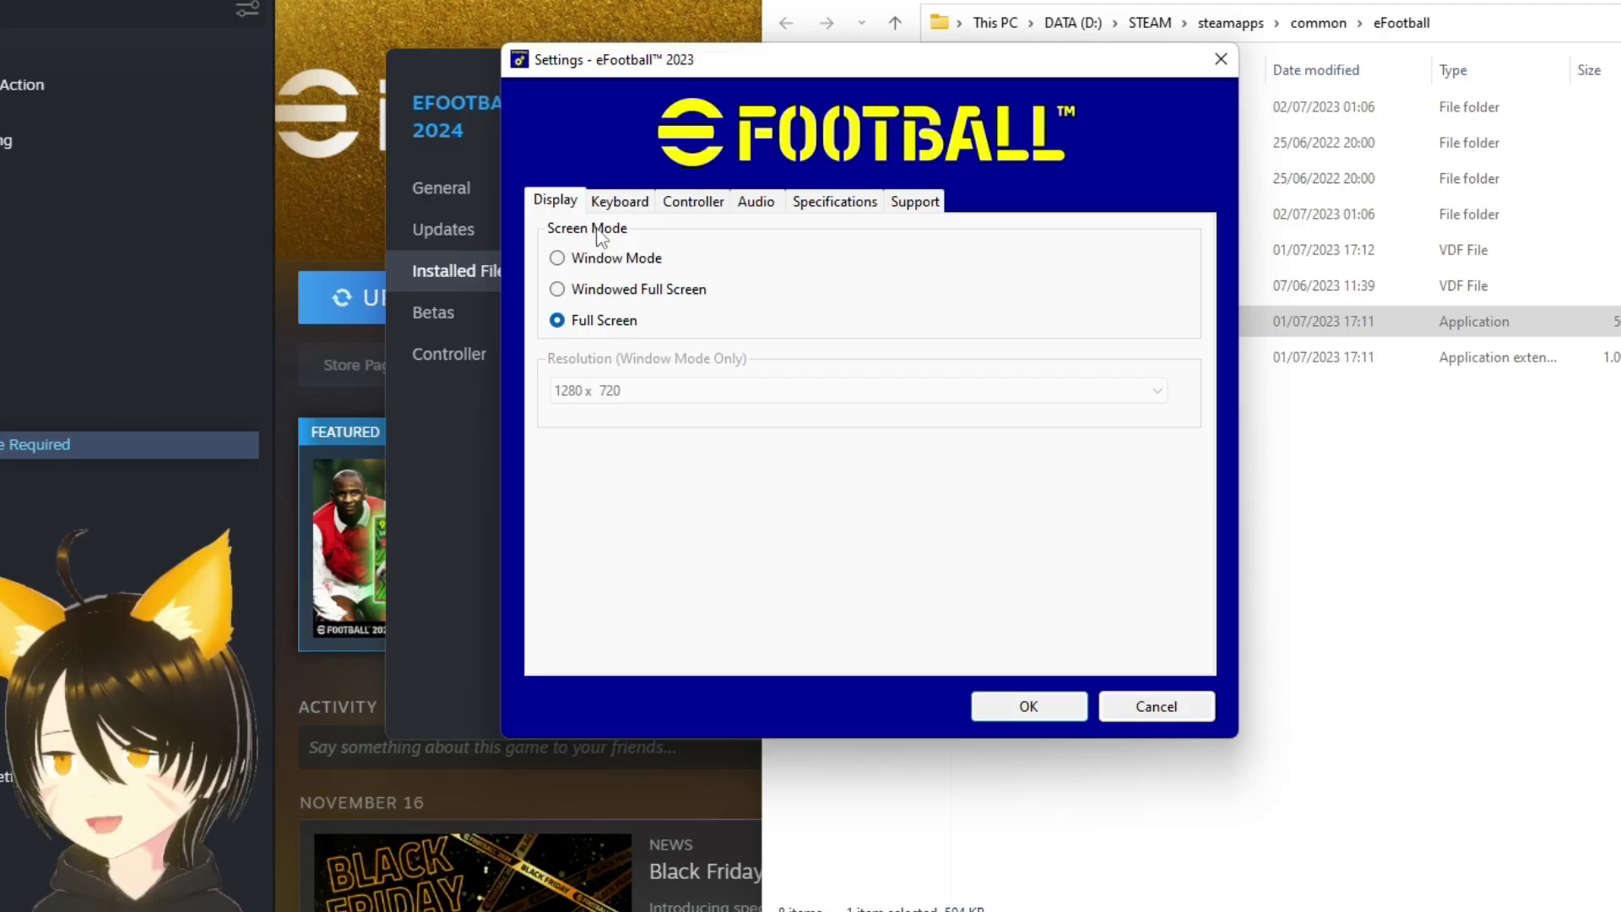
Set the game's screen mode to Windowed Full Screen
left_click_drag(732, 67, 654, 29)
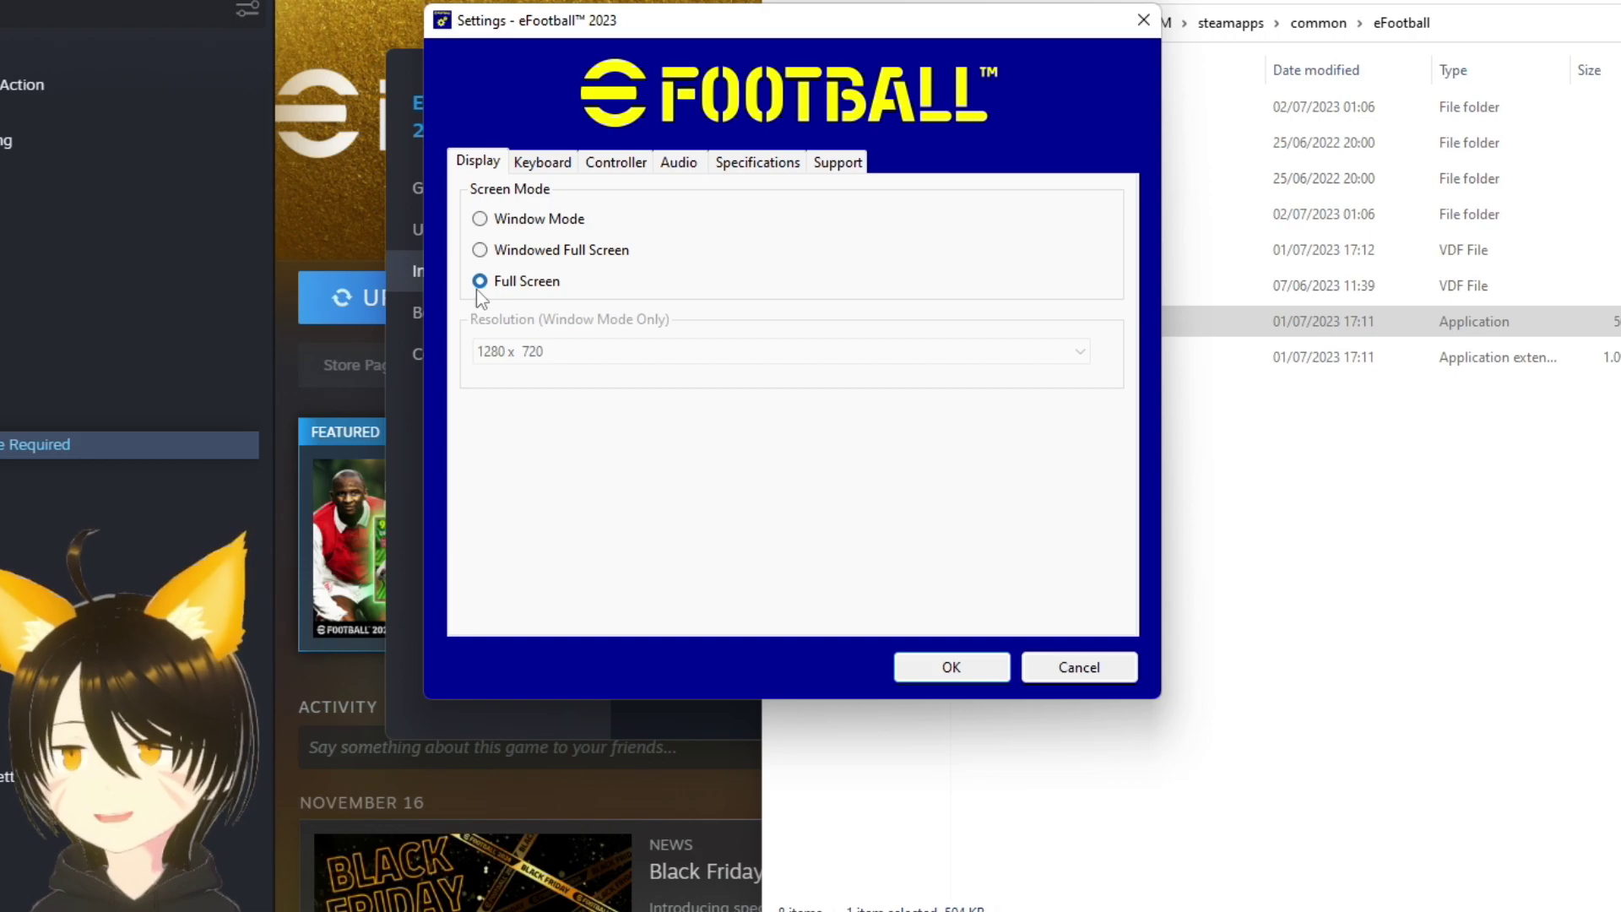
key("Up")
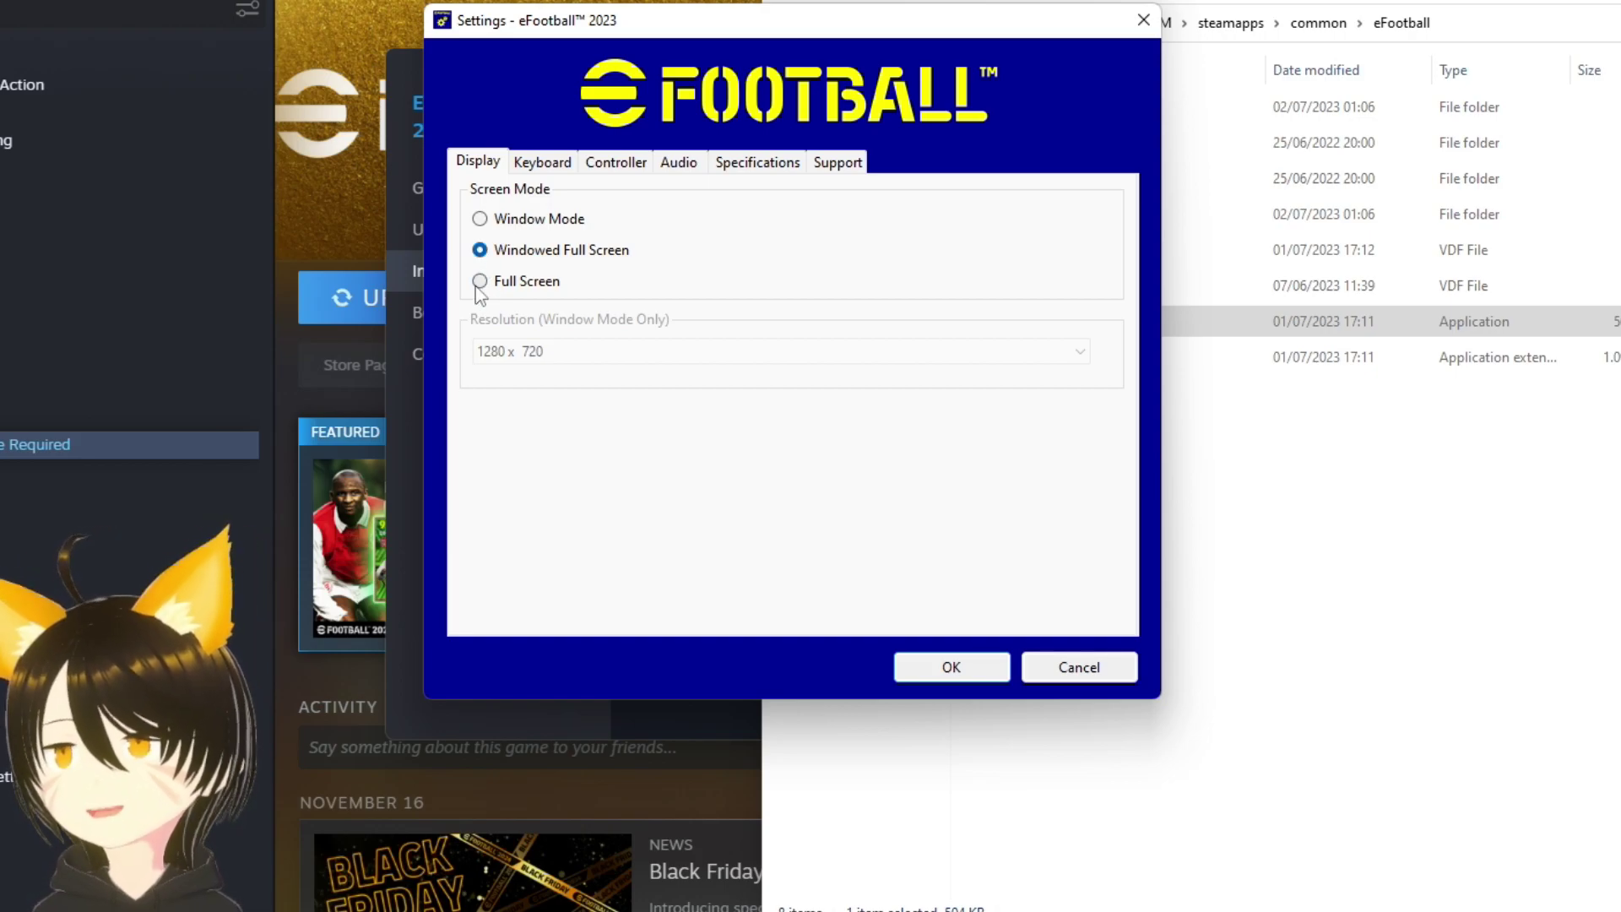
left_click_drag(679, 40, 754, 47)
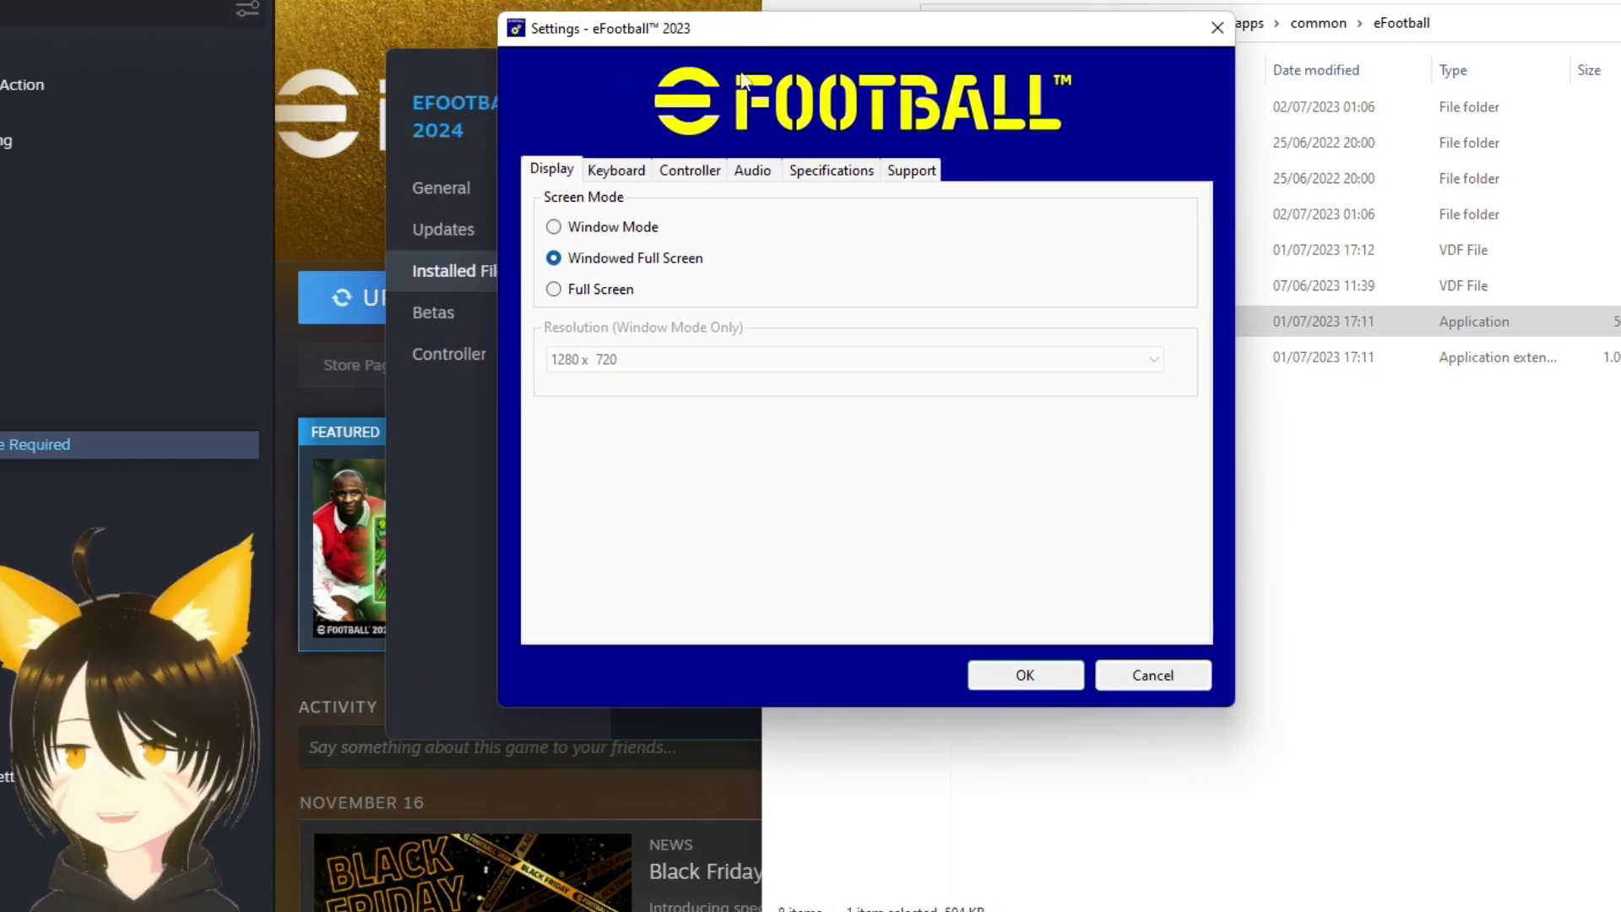
left_click(555, 291)
left_click(561, 261)
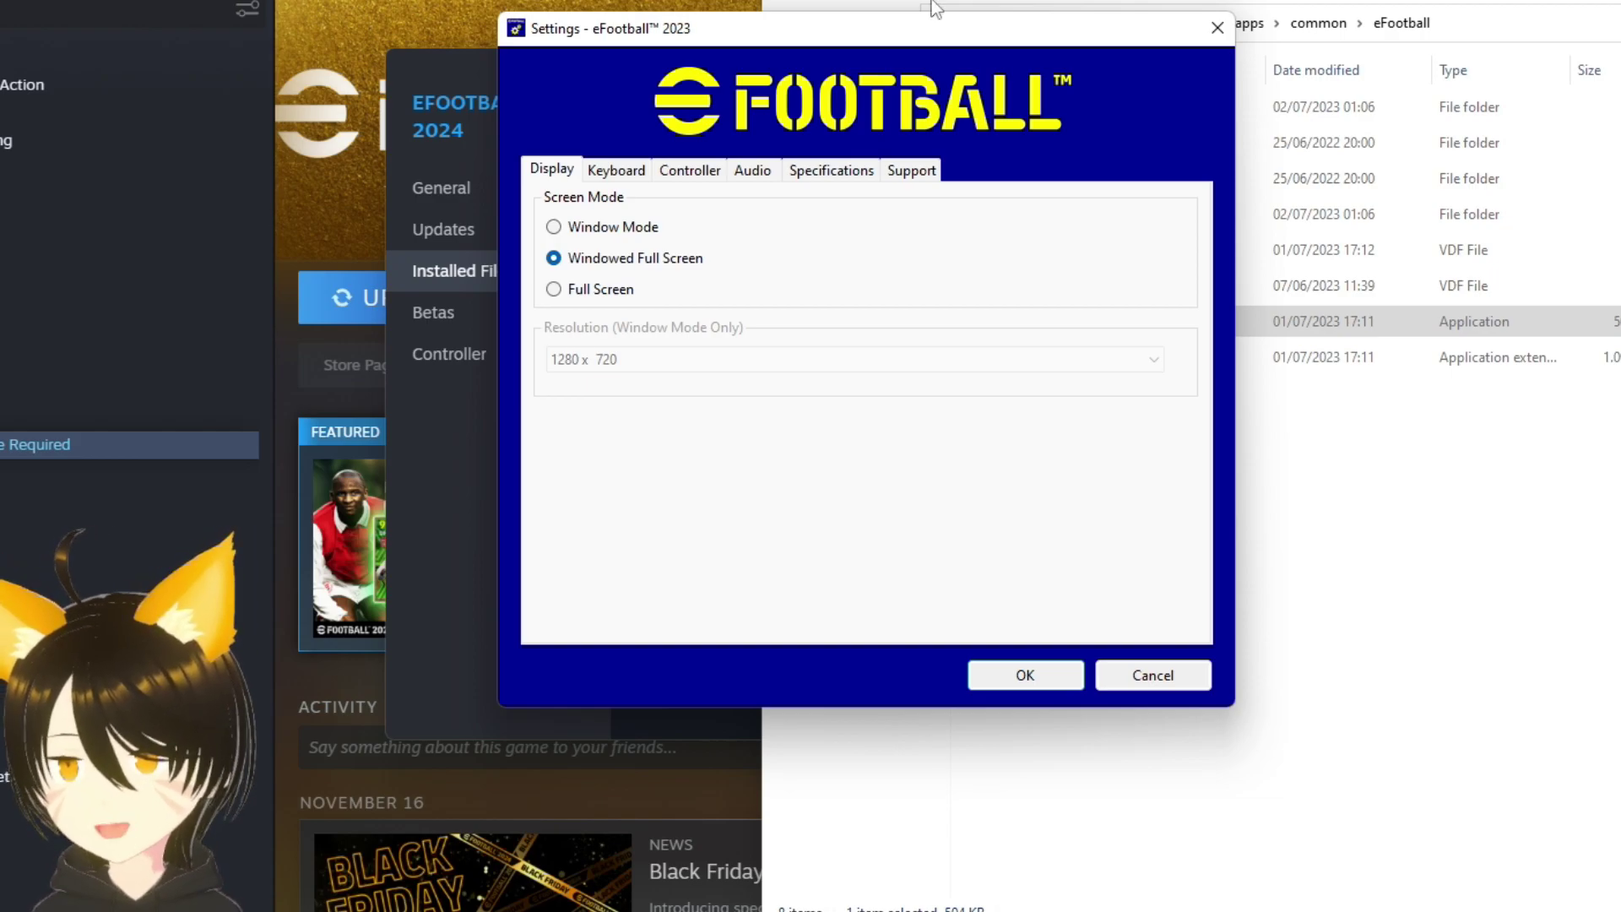
Switch the screen mode to Window Mode and examine the resolutions offered for it
left_click(564, 228)
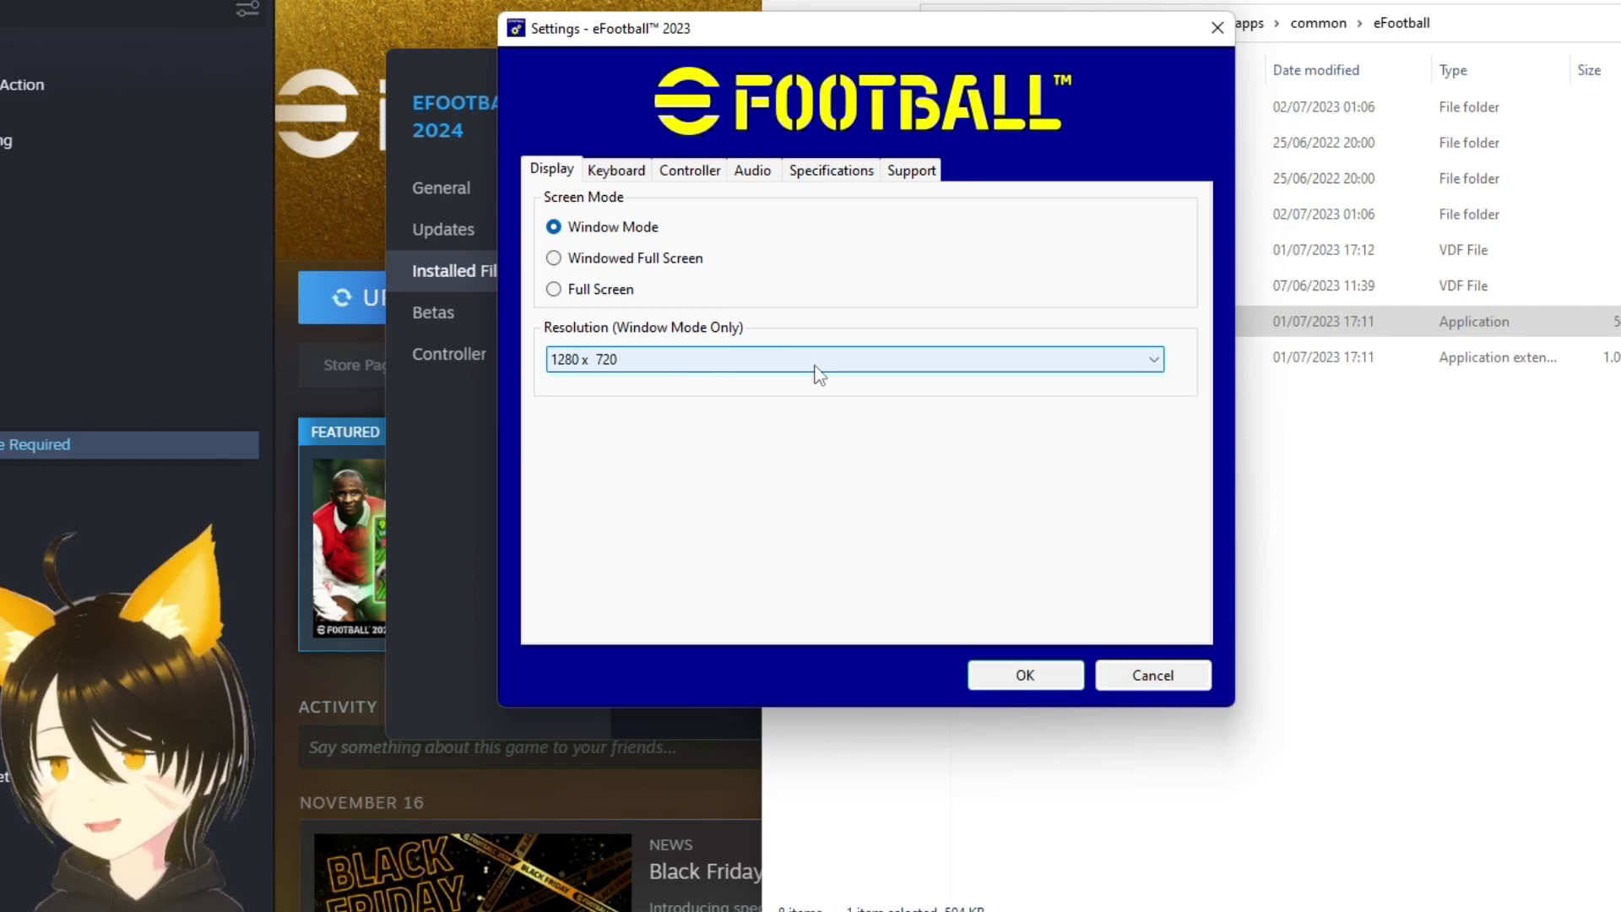
left_click(1012, 362)
left_click(1013, 369)
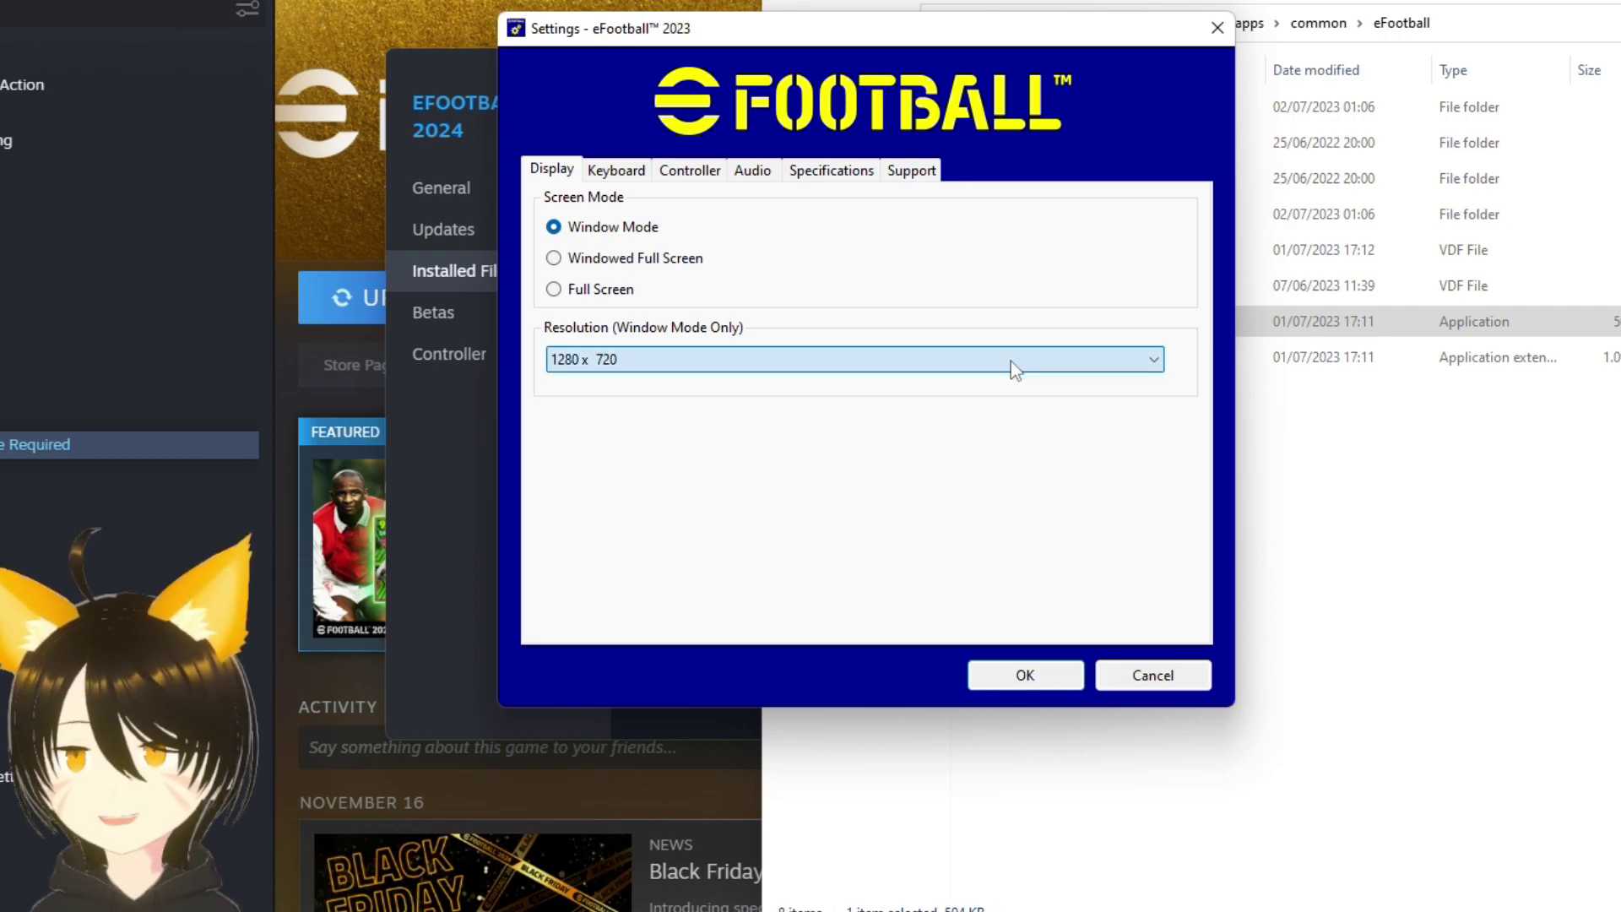
left_click(1011, 364)
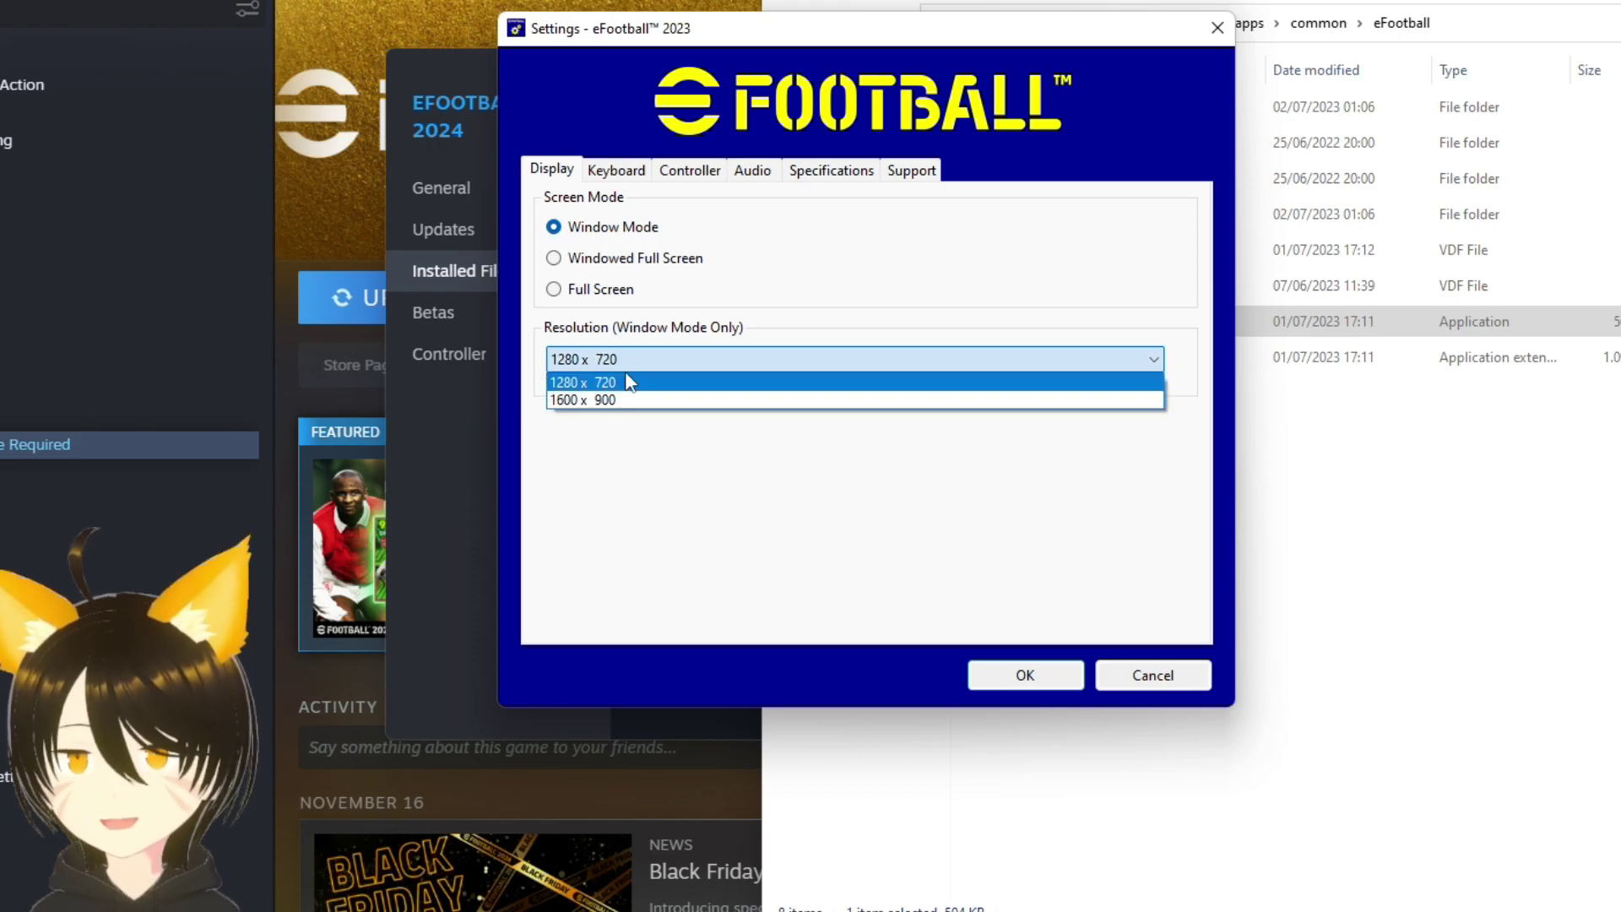
left_click(614, 468)
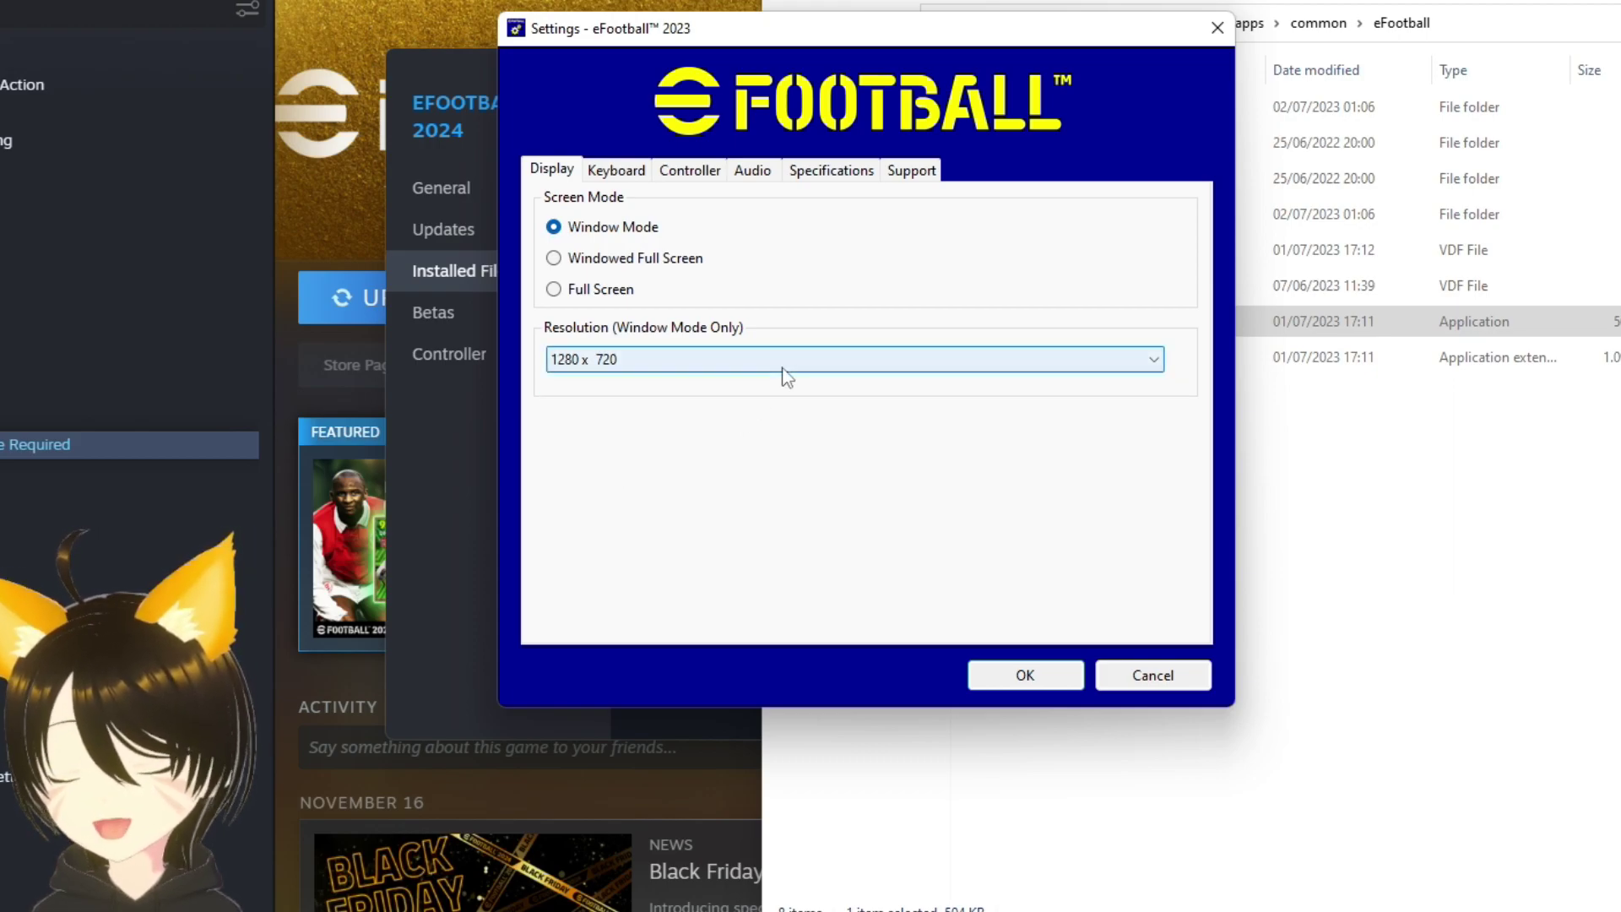
left_click(1144, 369)
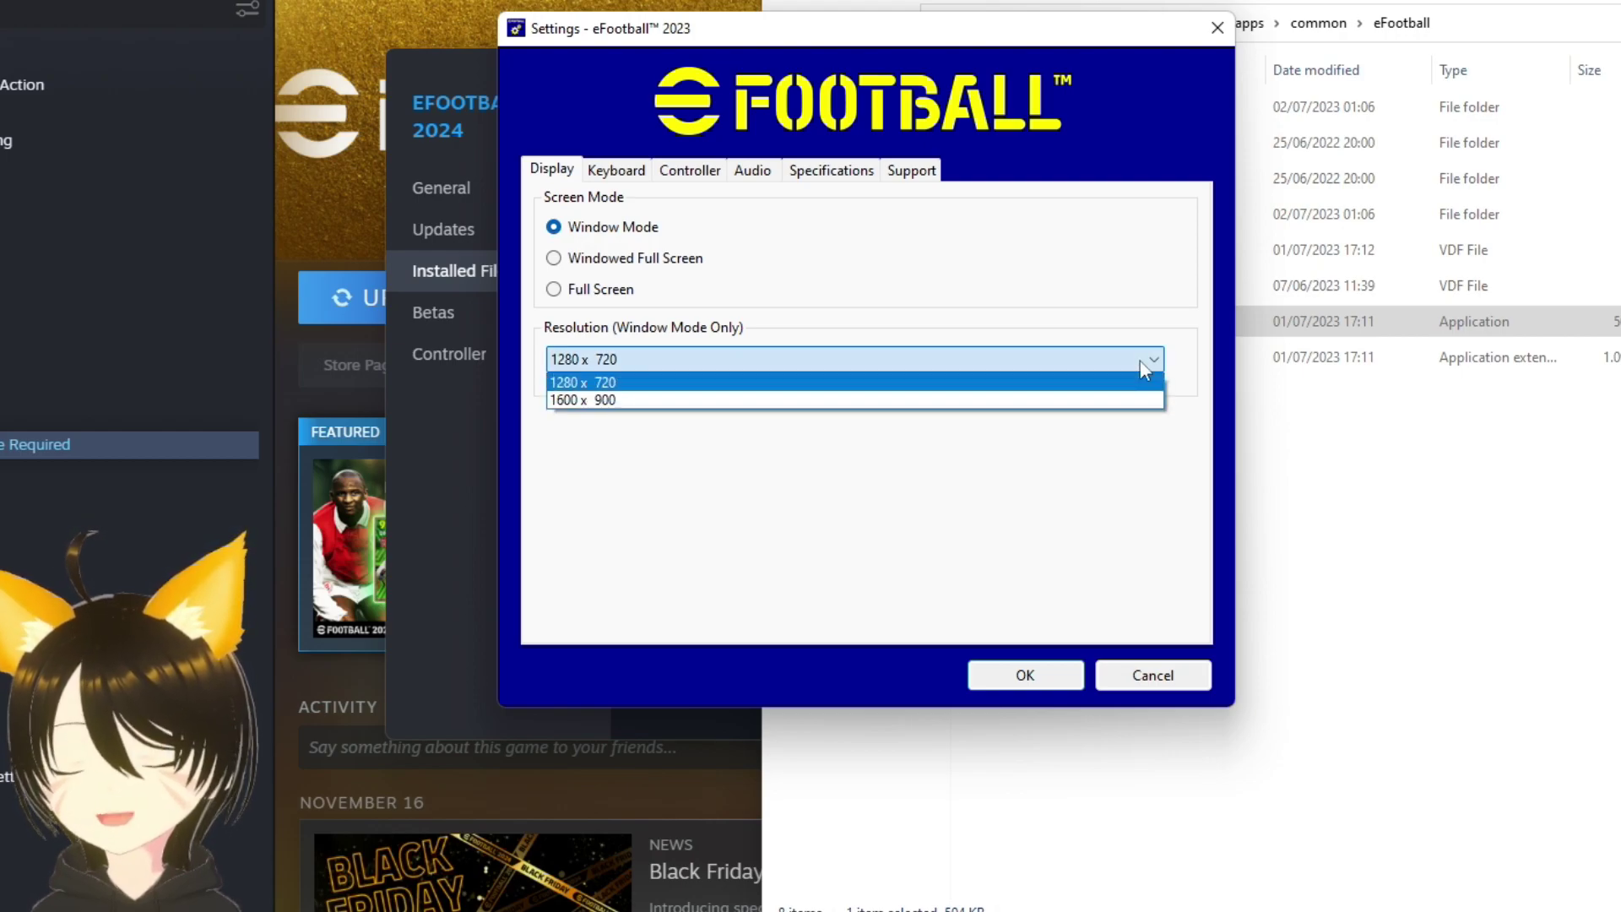
left_click(1144, 365)
left_click(1140, 362)
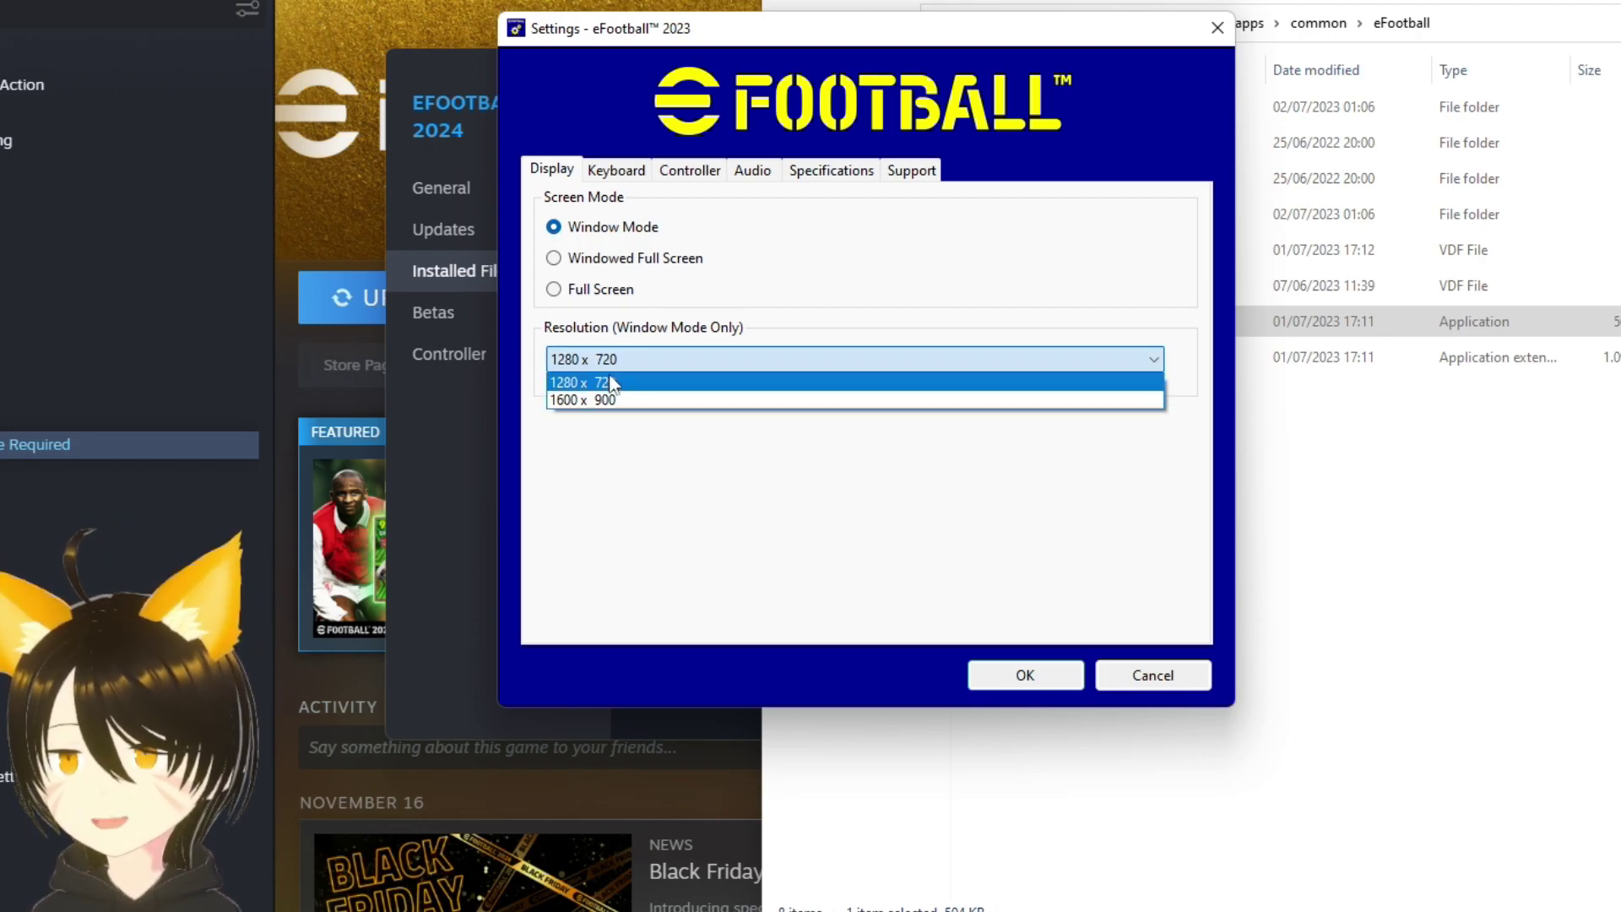
left_click(591, 434)
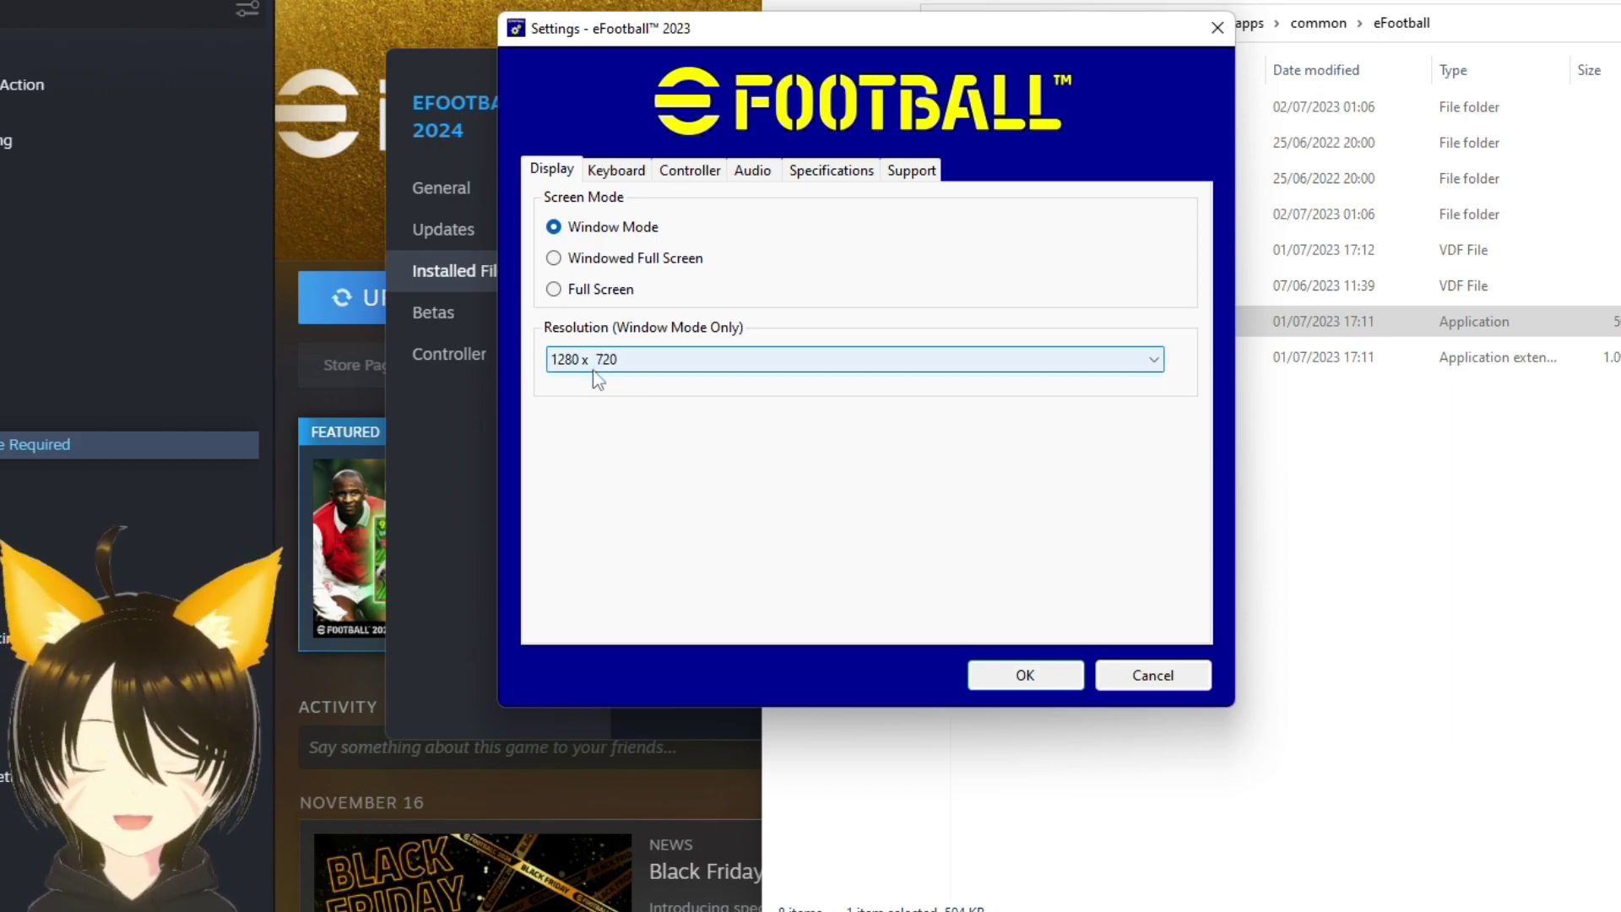
left_click(676, 367)
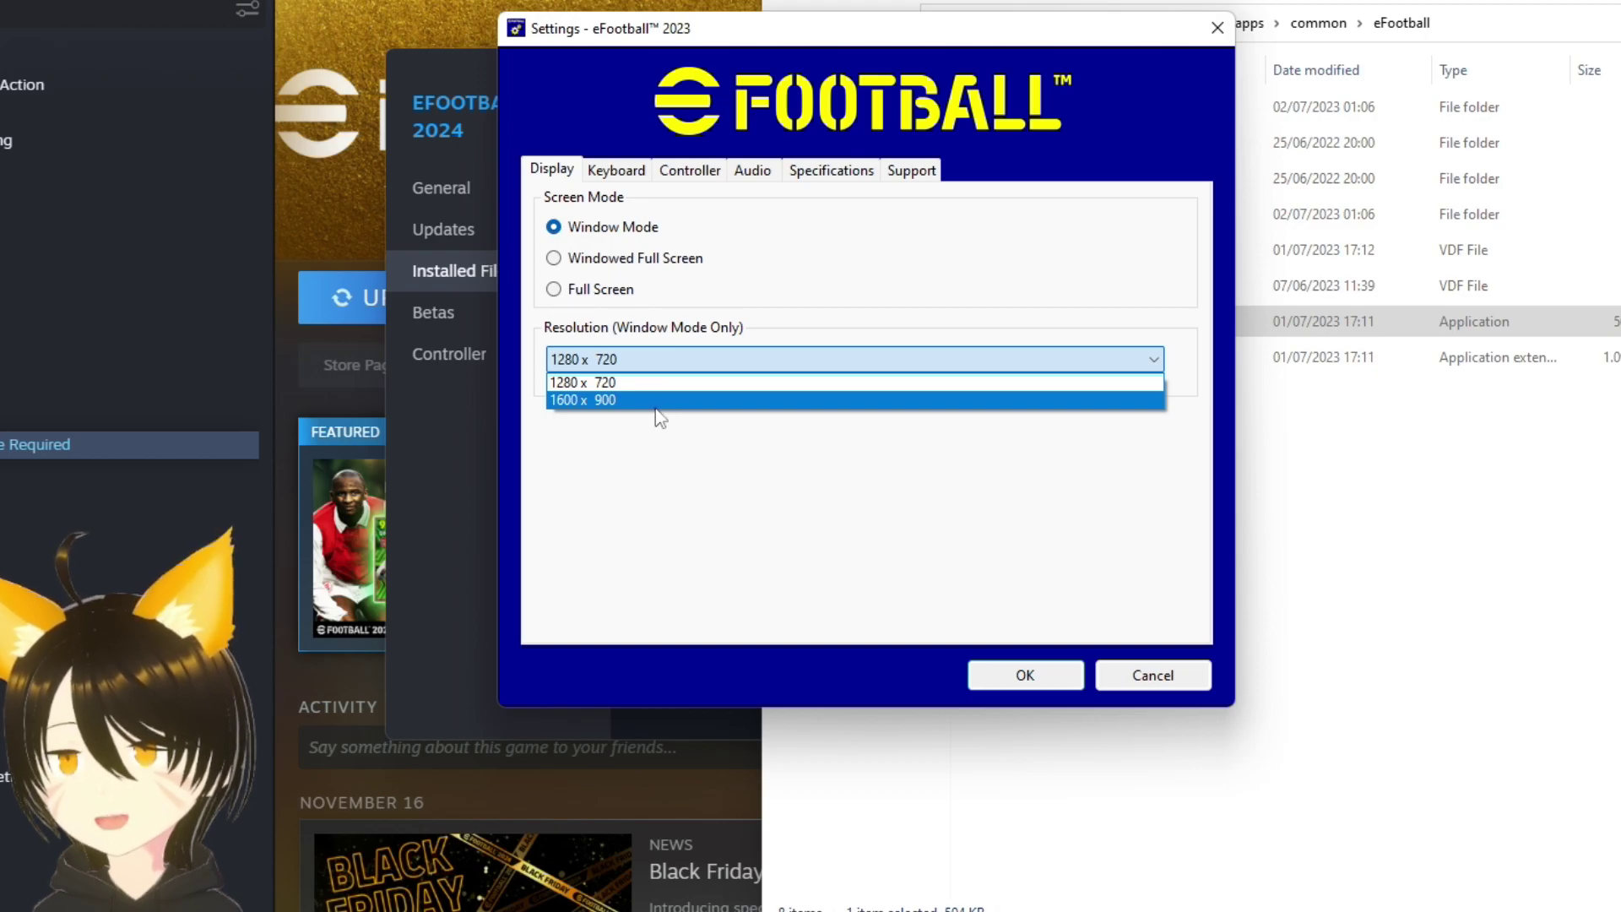
Set the game's screen mode to Full Screen
left_click(555, 304)
left_click(560, 296)
left_click(572, 230)
left_click(560, 296)
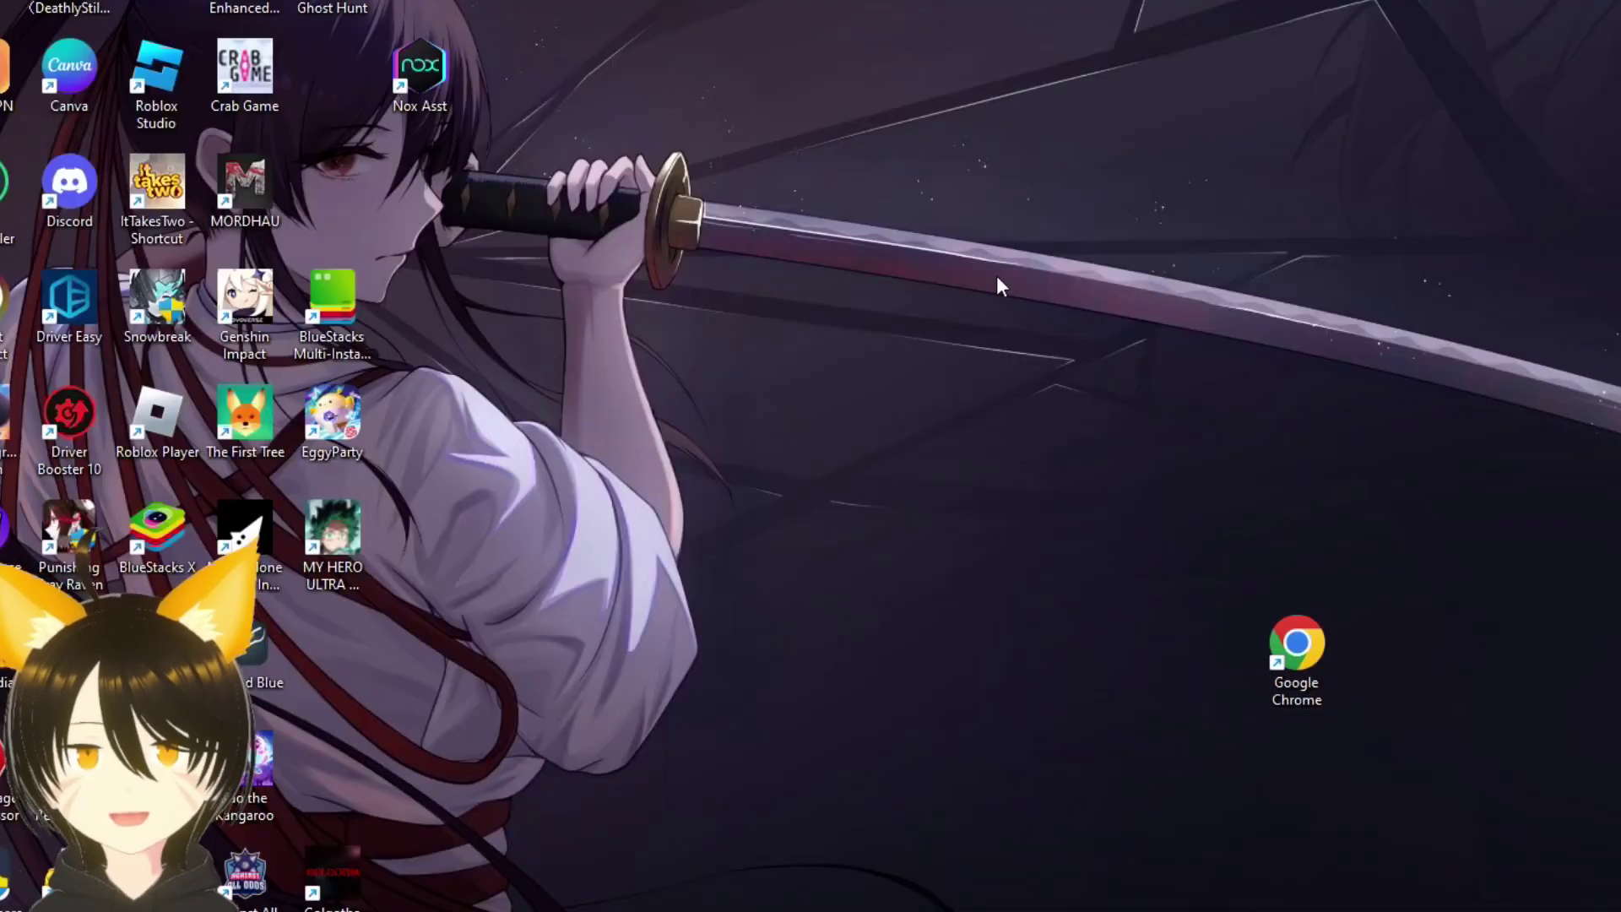
Open the NVIDIA Control Panel from the desktop
right_click(999, 268)
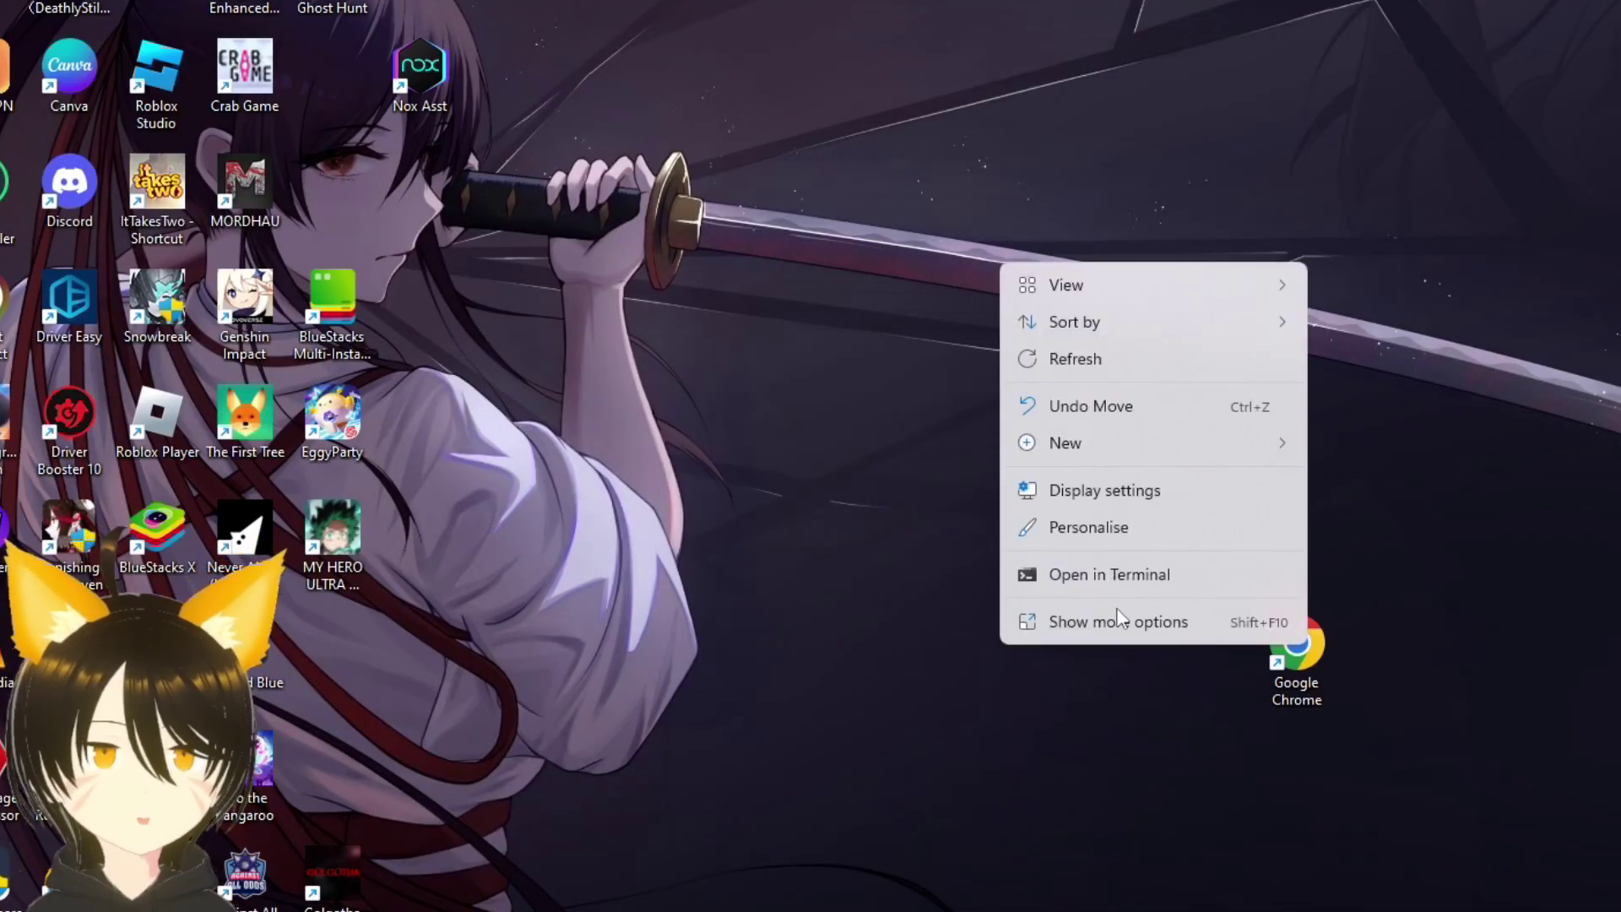
left_click(1088, 624)
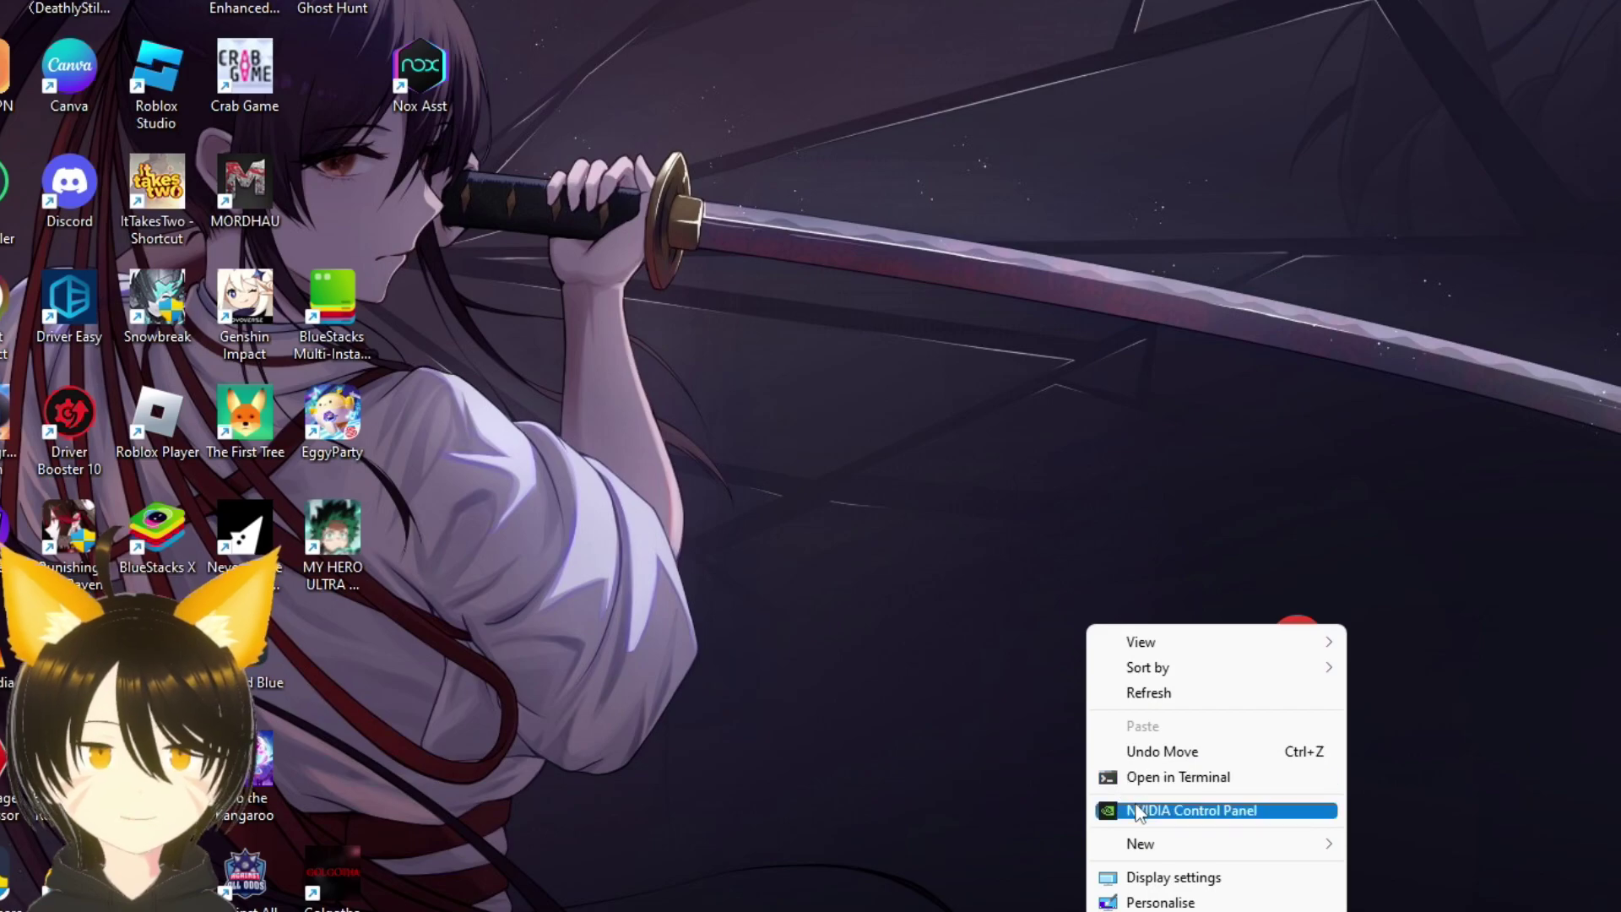
left_click(1136, 809)
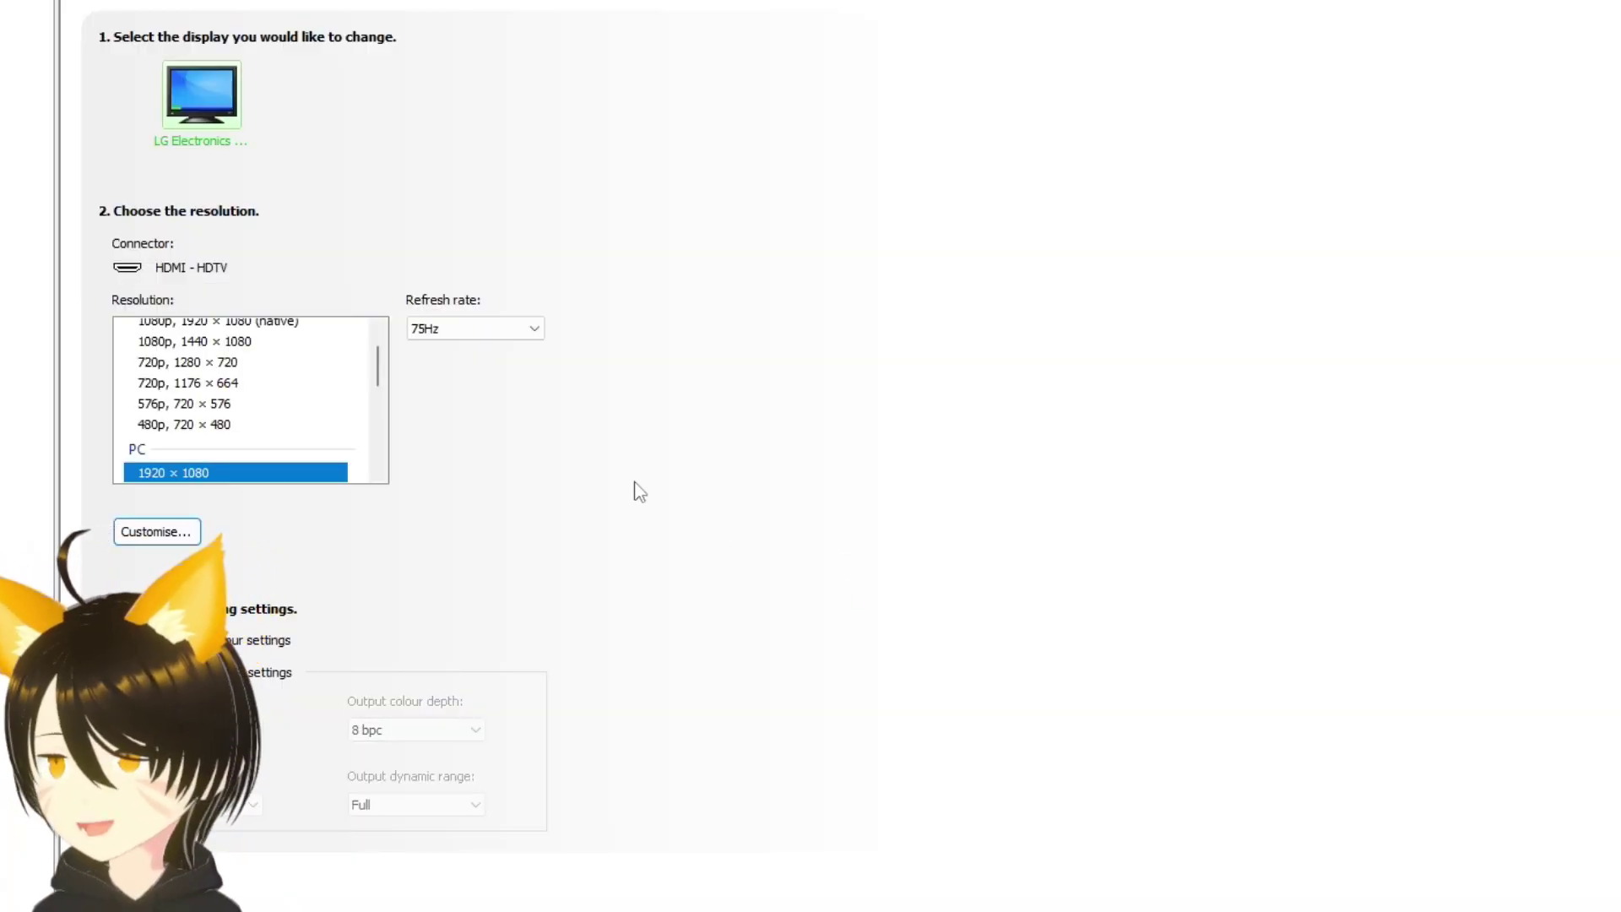
Examine the available PC display resolutions and the refresh rates offered for 1920 × 1080
scroll(377, 397, "down", 2)
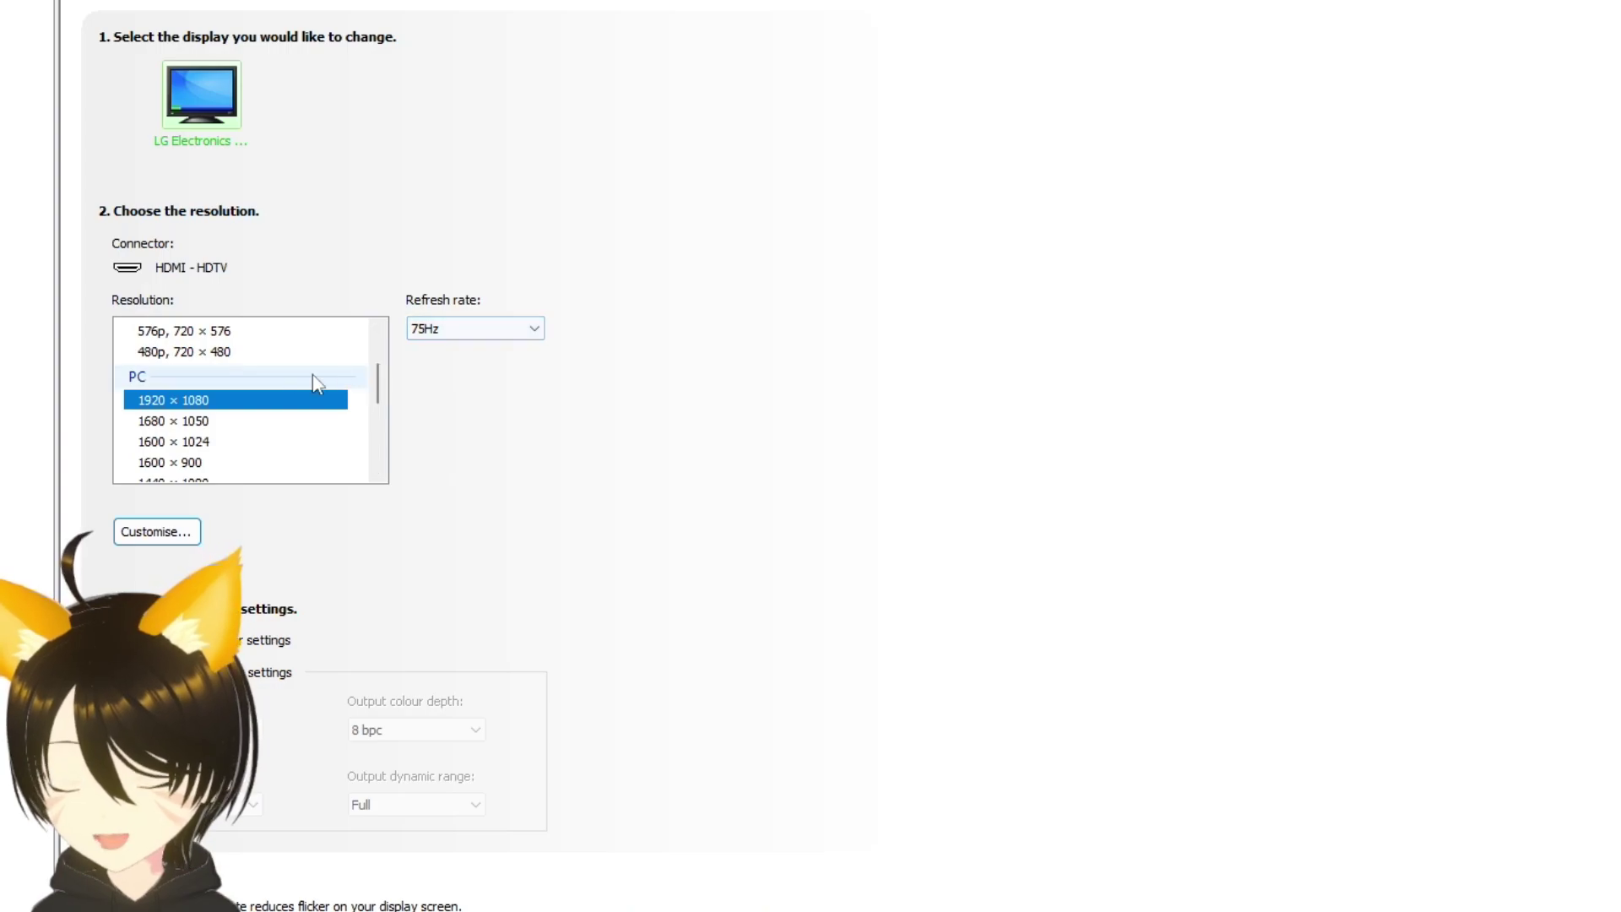
left_click_drag(380, 393, 380, 390)
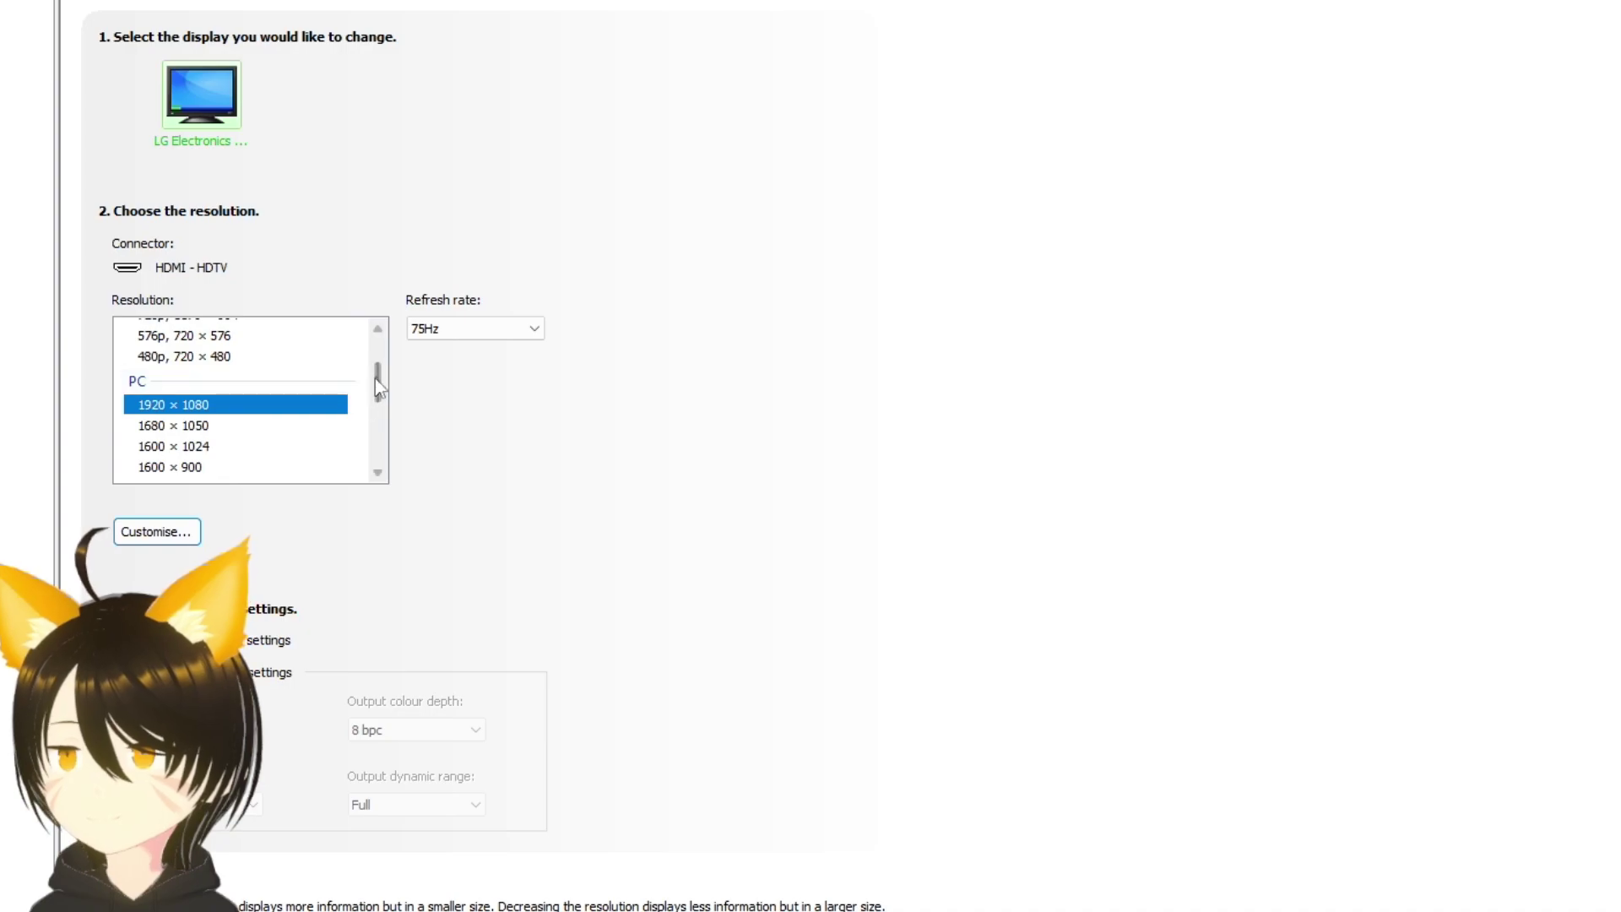
scroll(375, 378, "down", 1)
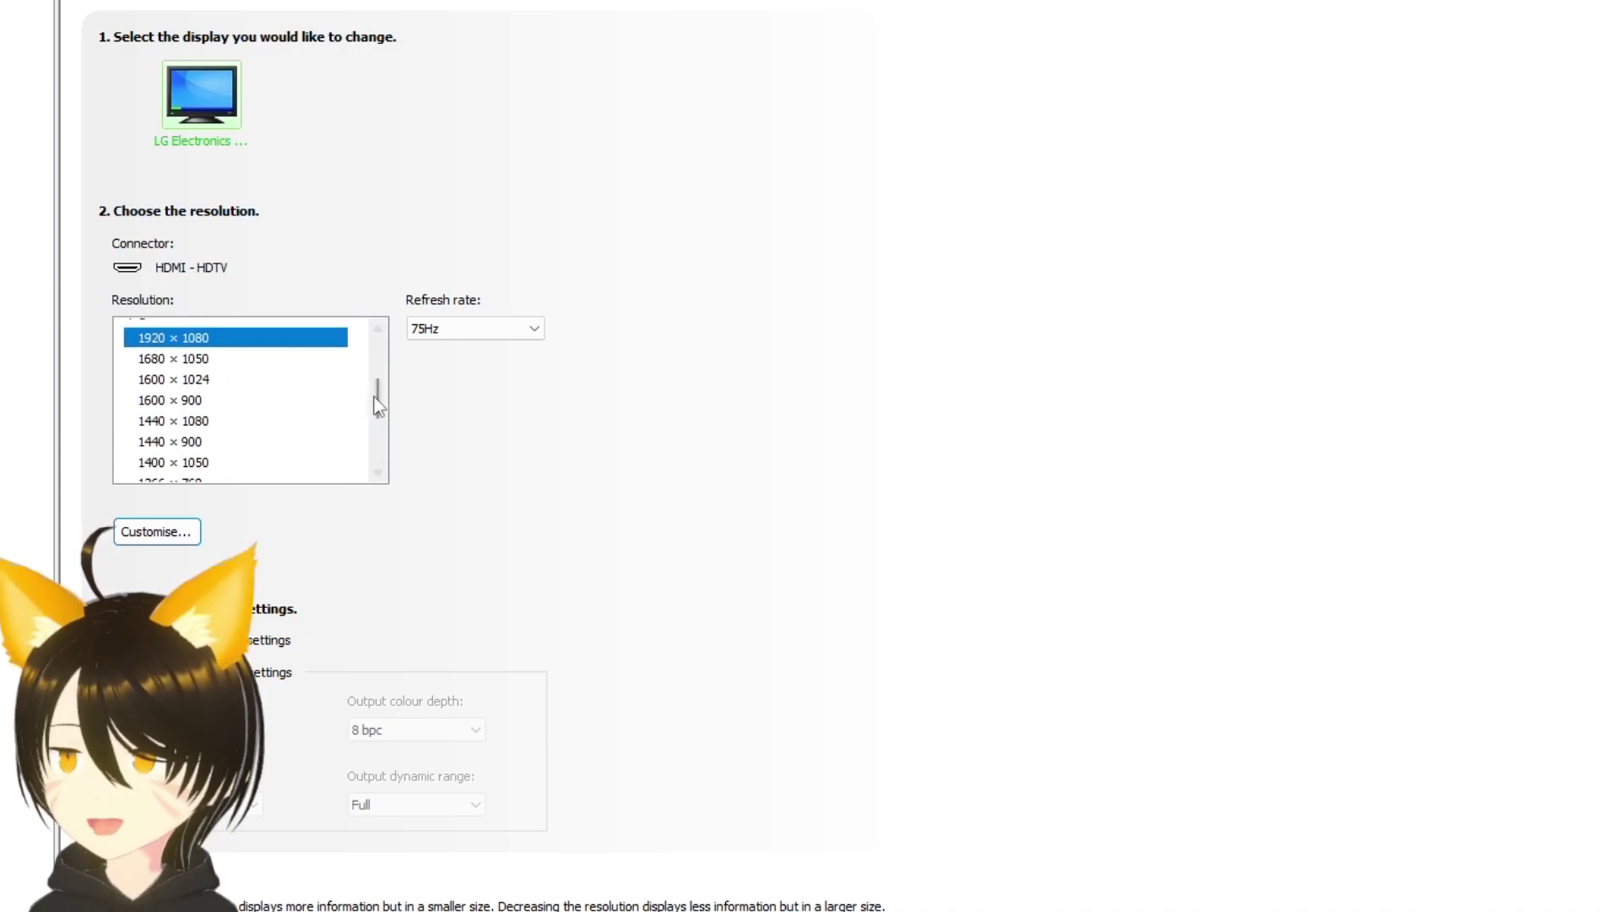
left_click_drag(377, 399, 380, 395)
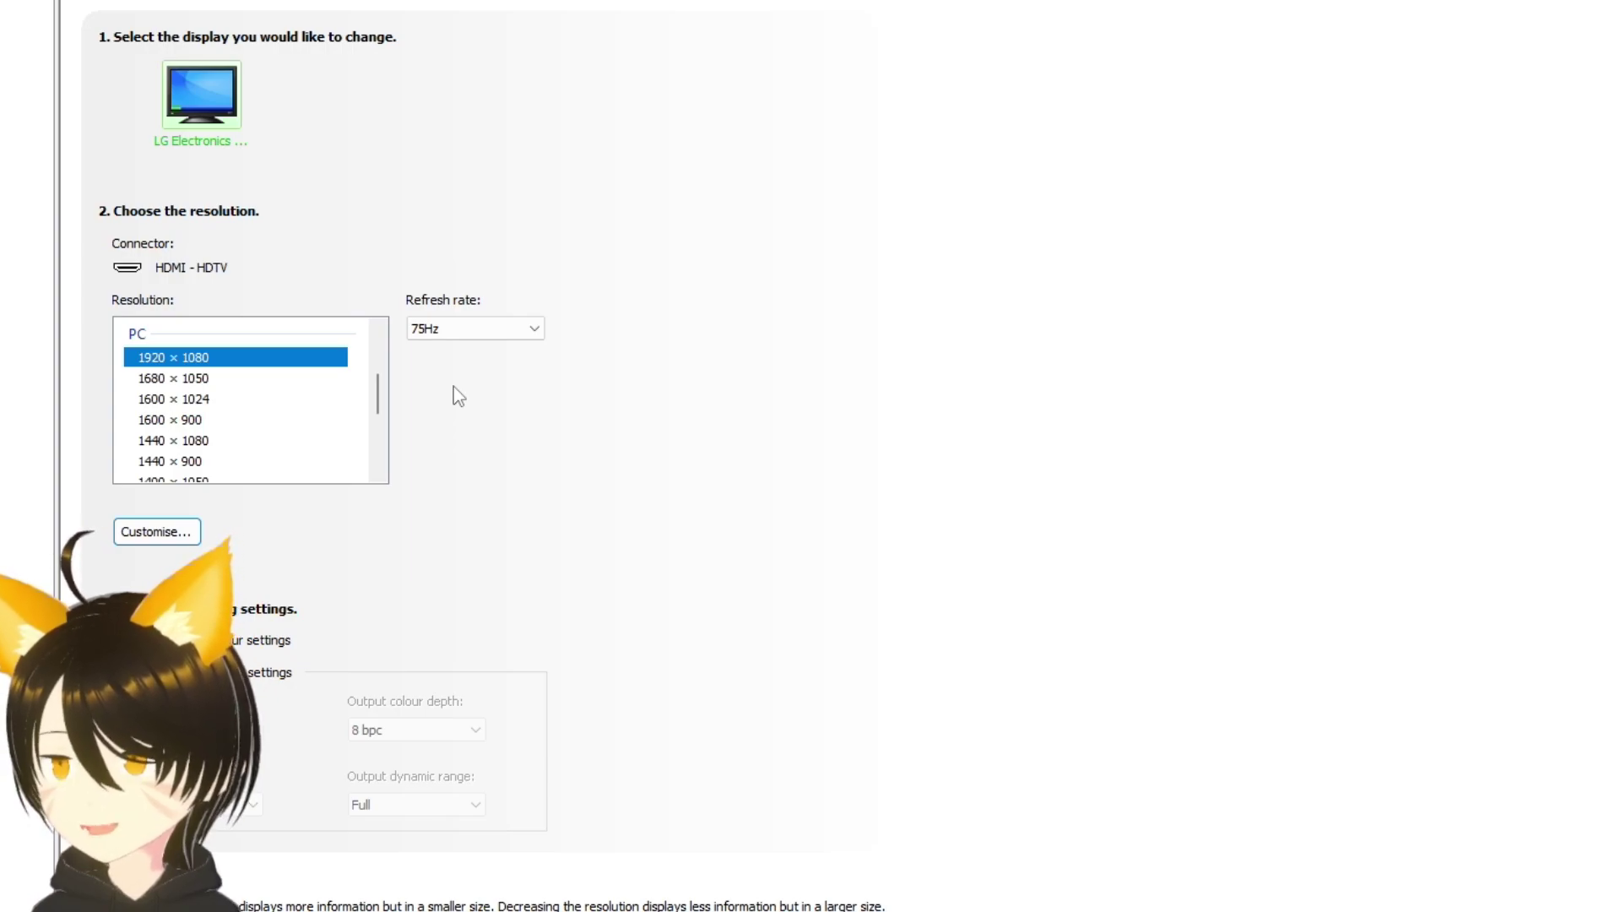
left_click(532, 331)
left_click(537, 332)
Select the native 1080p, 1920 × 1080 resolution under Ultra HD, HD, SD and check its refresh rate options
scroll(389, 395, "up", 3)
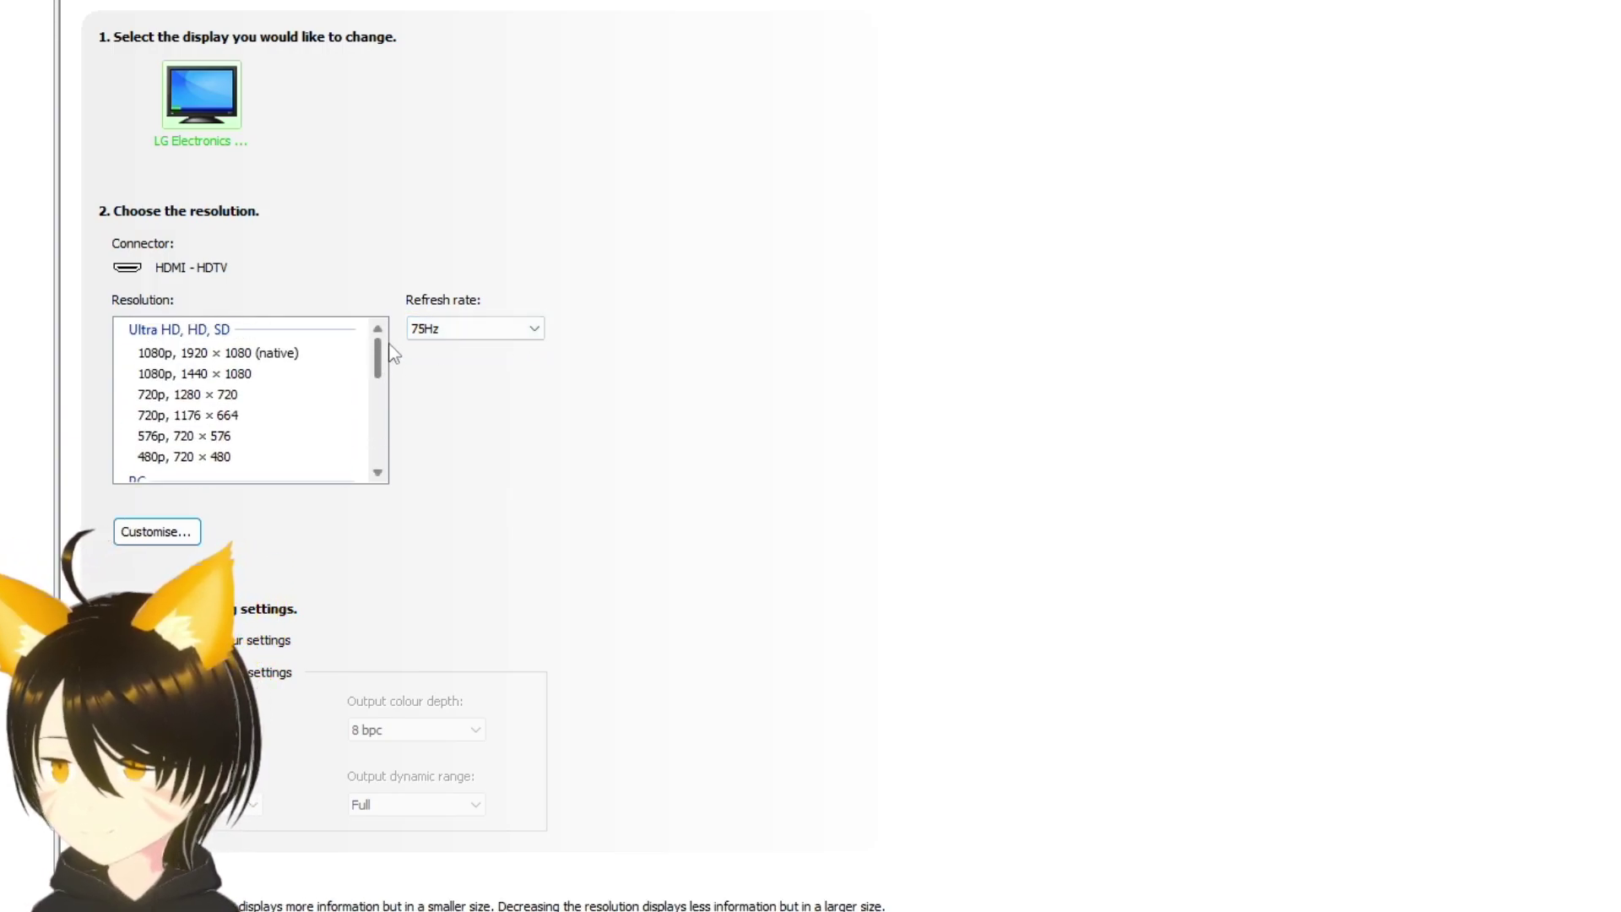
left_click(282, 353)
left_click(533, 334)
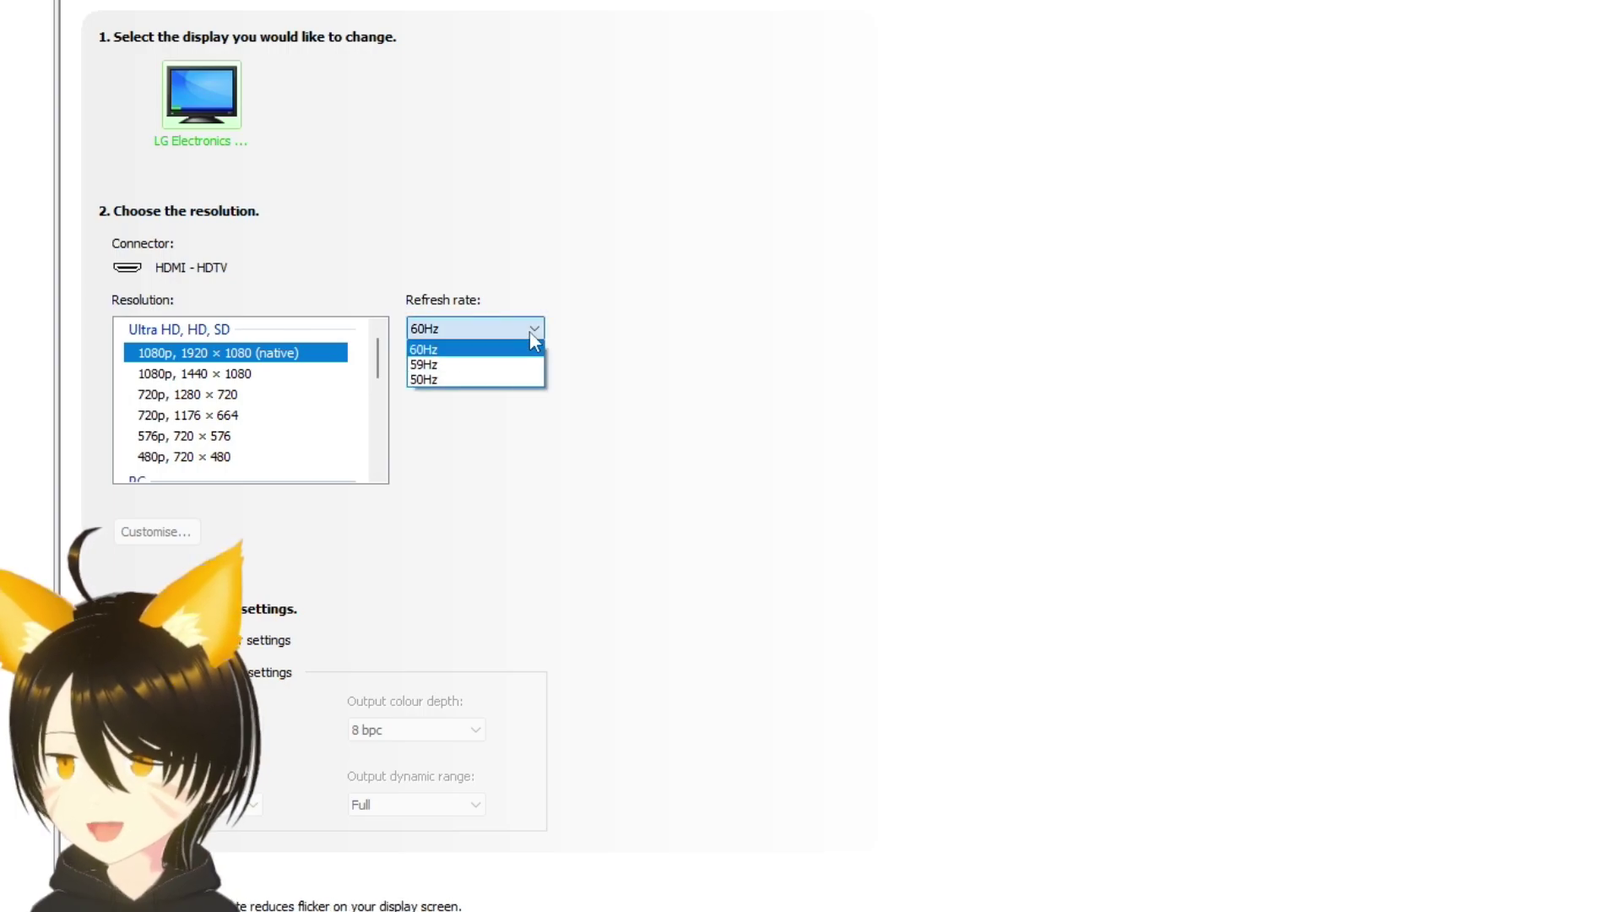
left_click(530, 331)
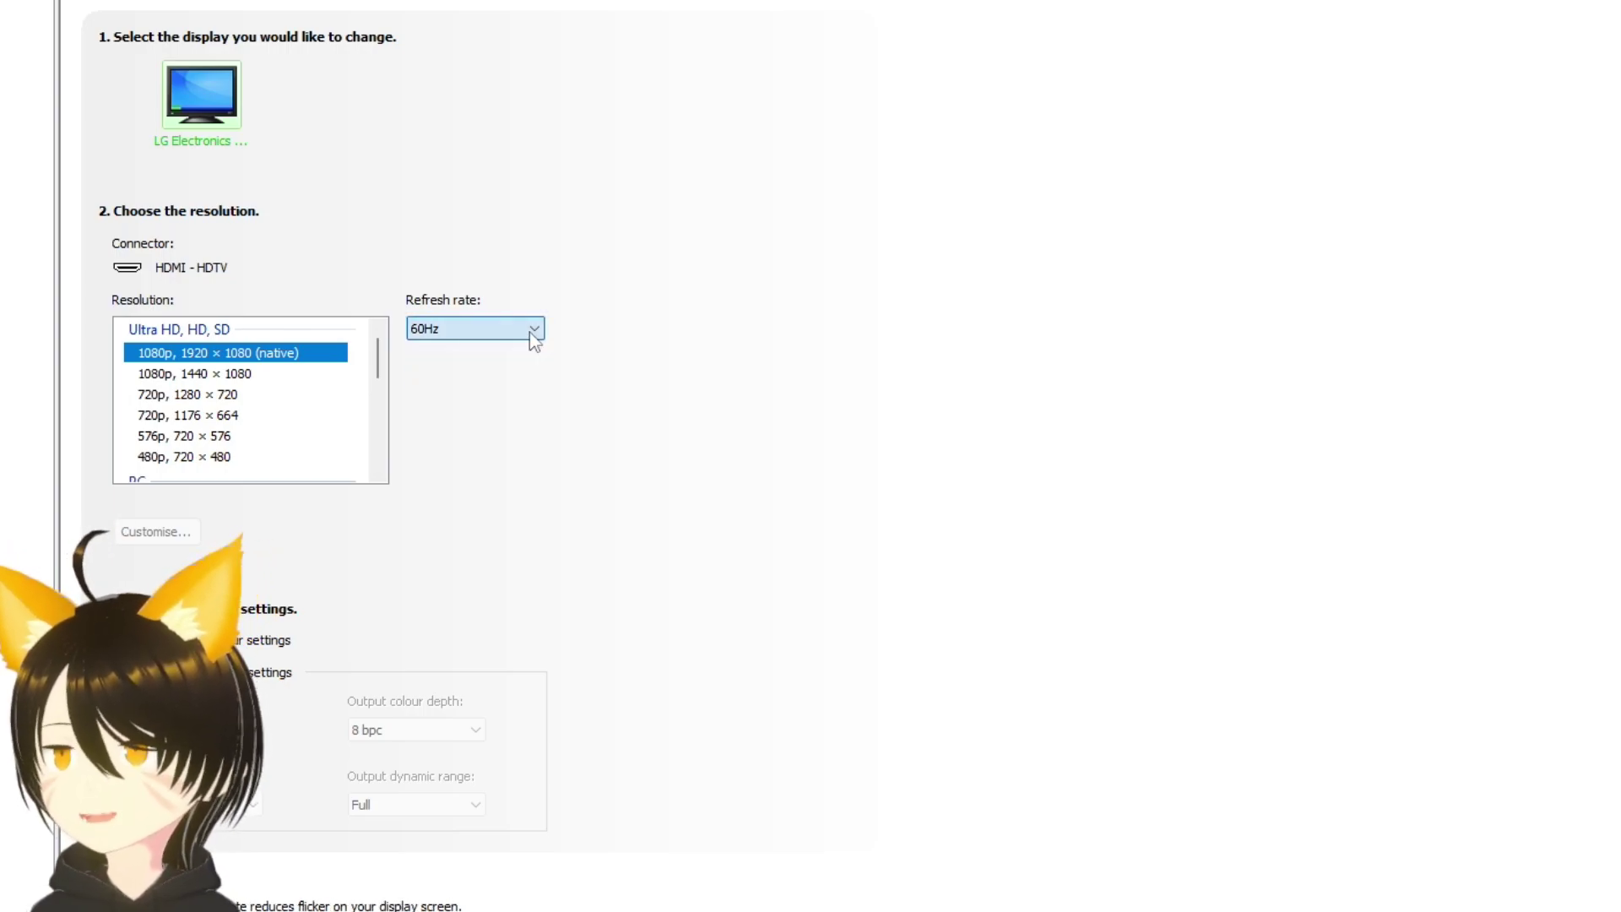
Select the 1920 × 1080 resolution in the PC group and set its refresh rate to 75Hz
left_click_drag(383, 358, 384, 365)
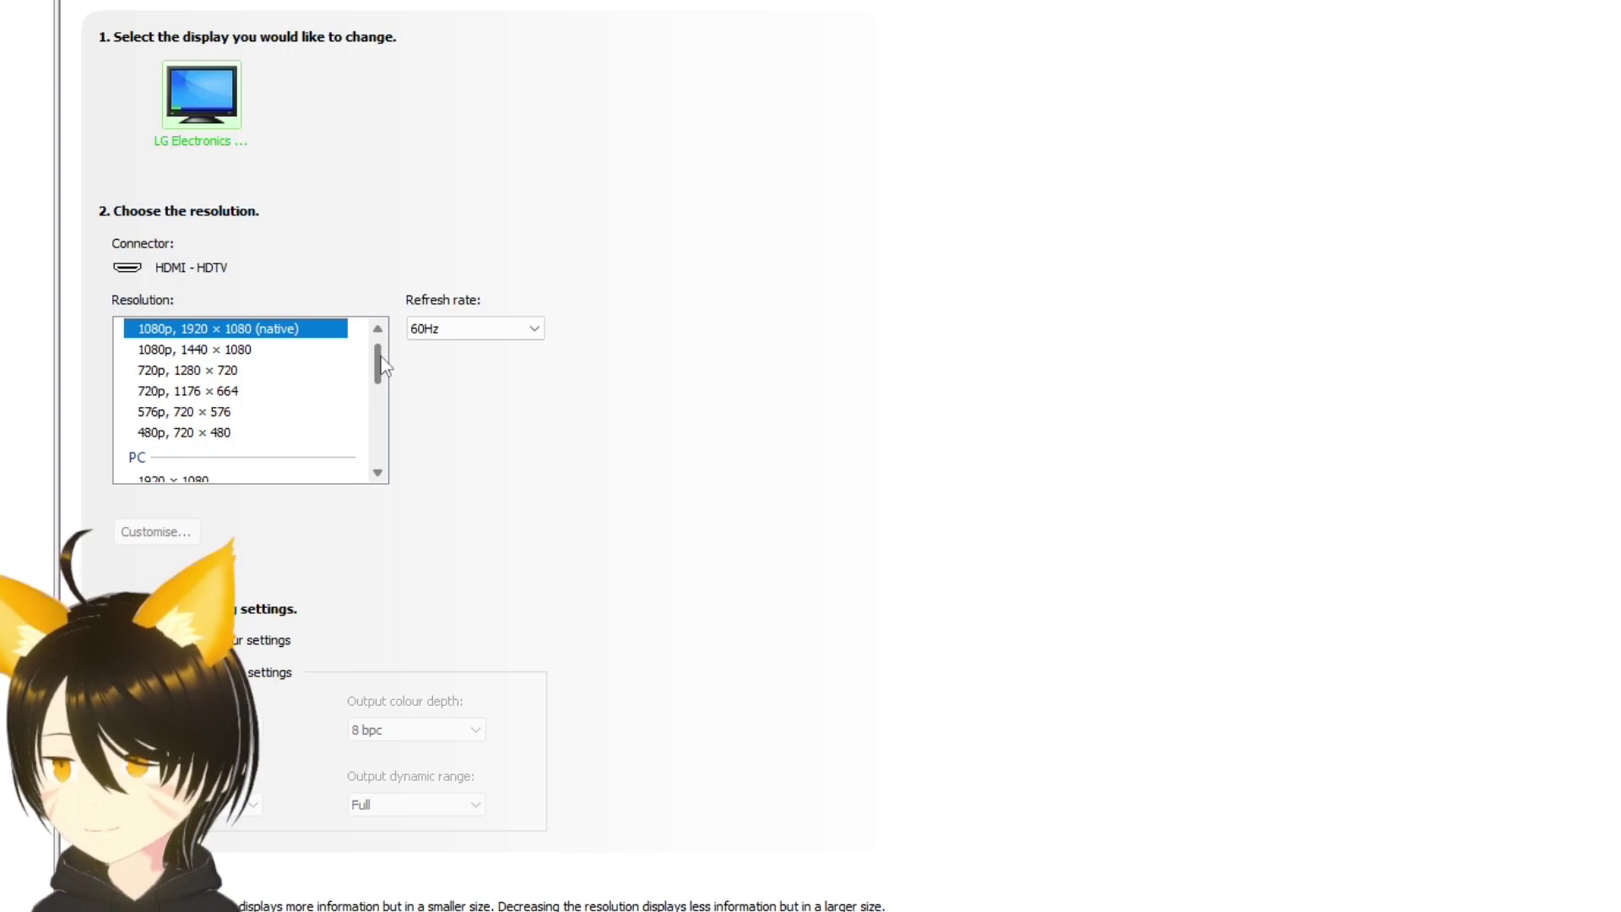
left_click_drag(381, 357, 388, 347)
left_click_drag(384, 355, 381, 374)
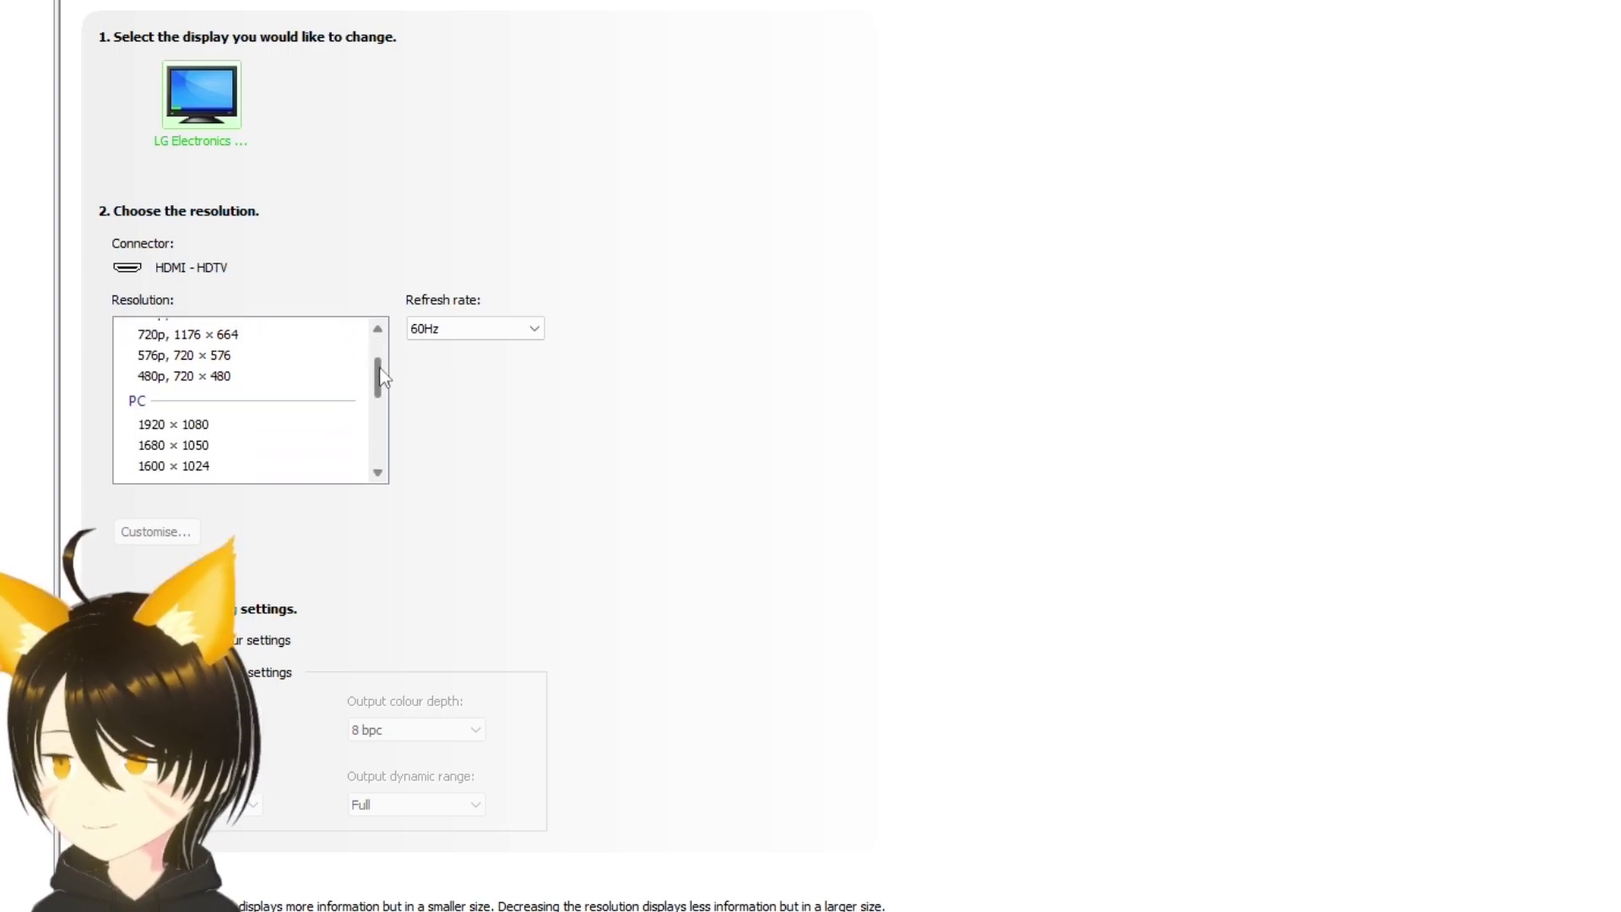
left_click(192, 425)
left_click(501, 331)
left_click(504, 346)
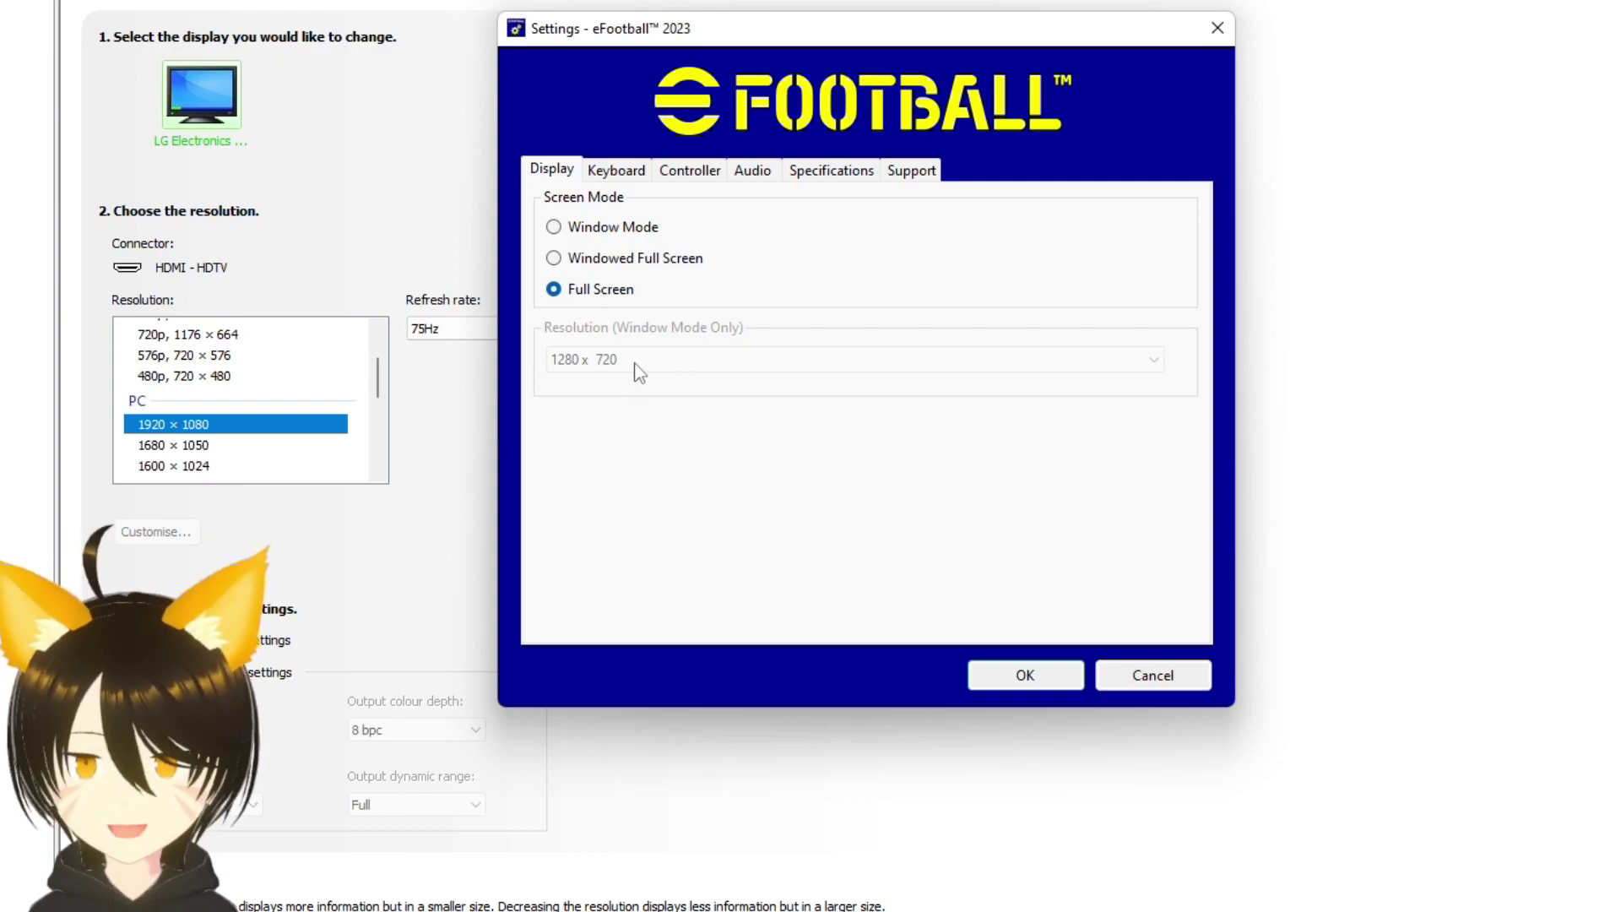
In the eFootball settings, check the resolutions offered for Window Mode and return the screen mode to Full Screen
left_click(573, 236)
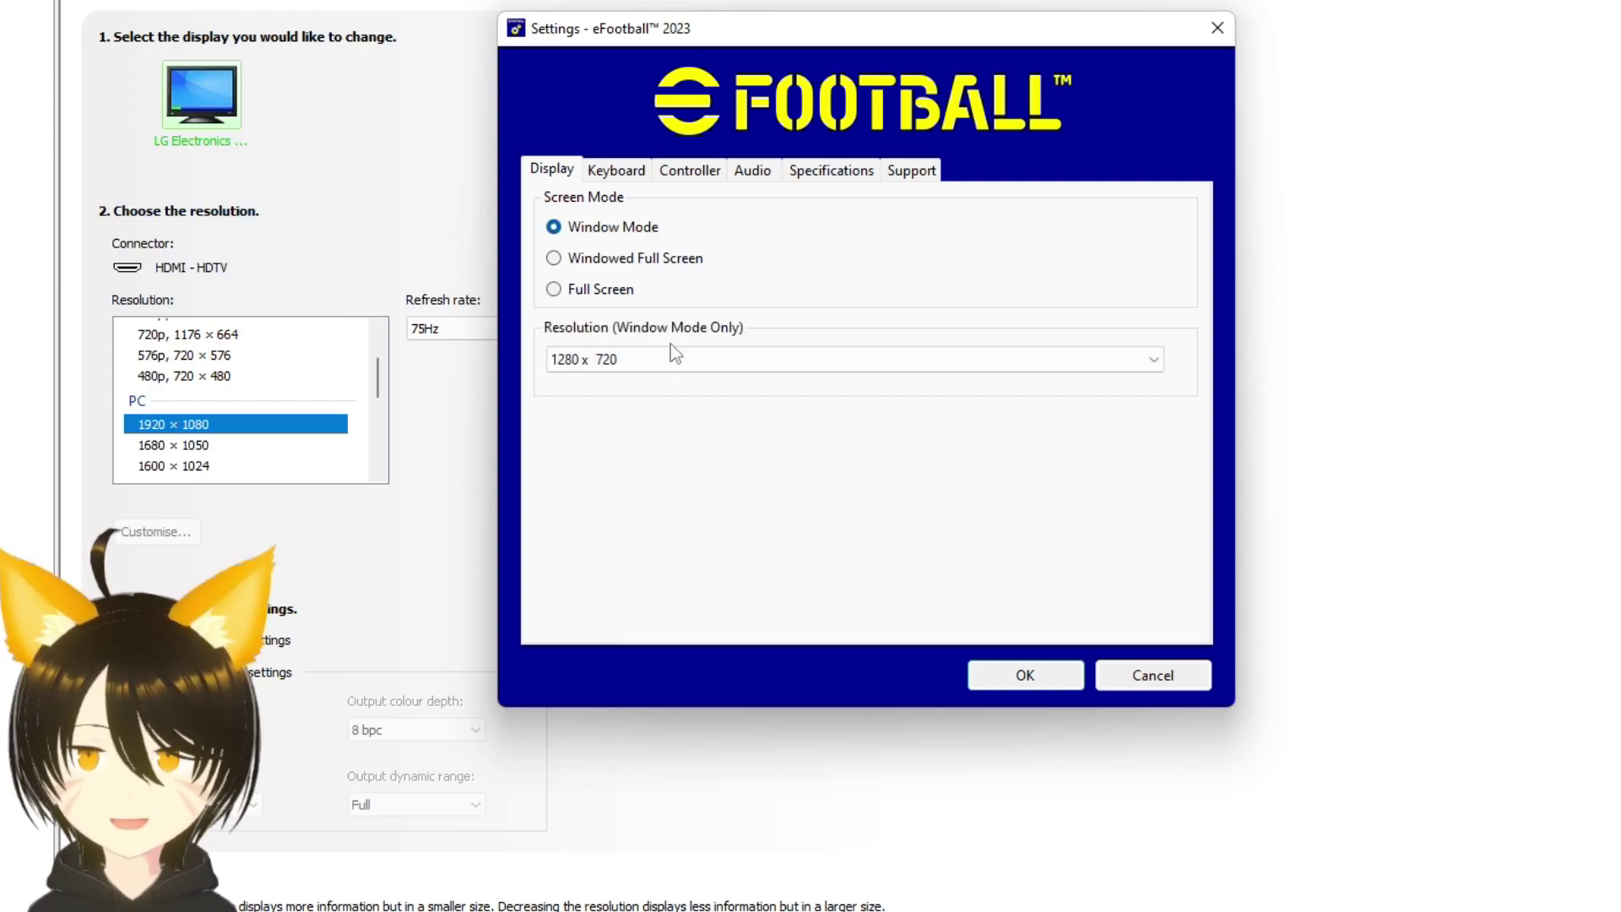
left_click(675, 359)
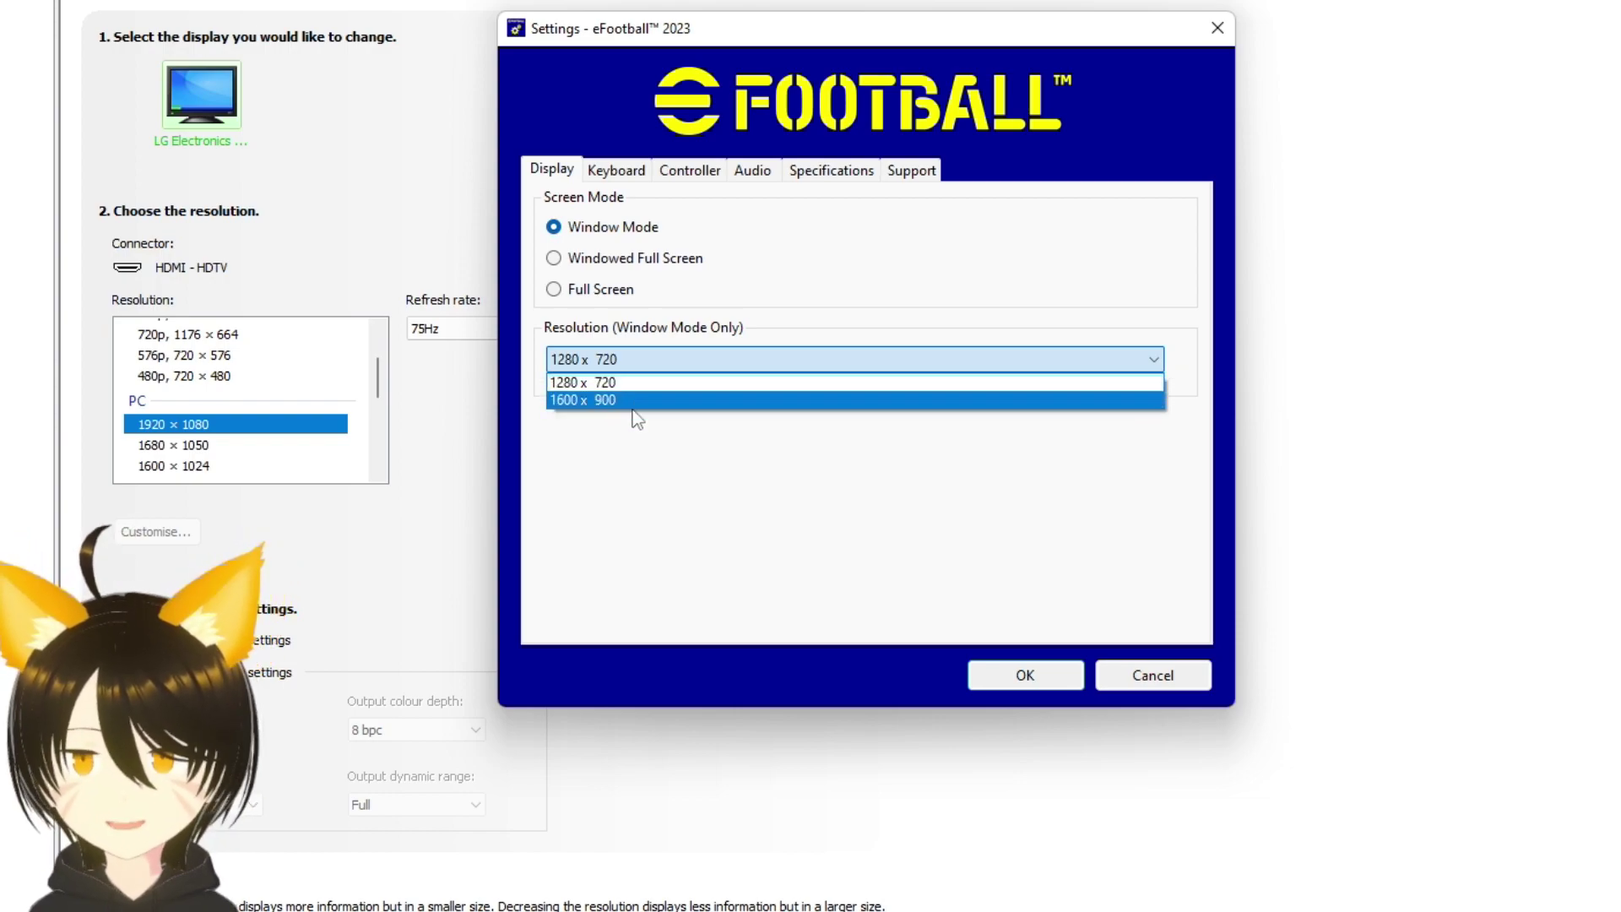
left_click(562, 292)
left_click(557, 291)
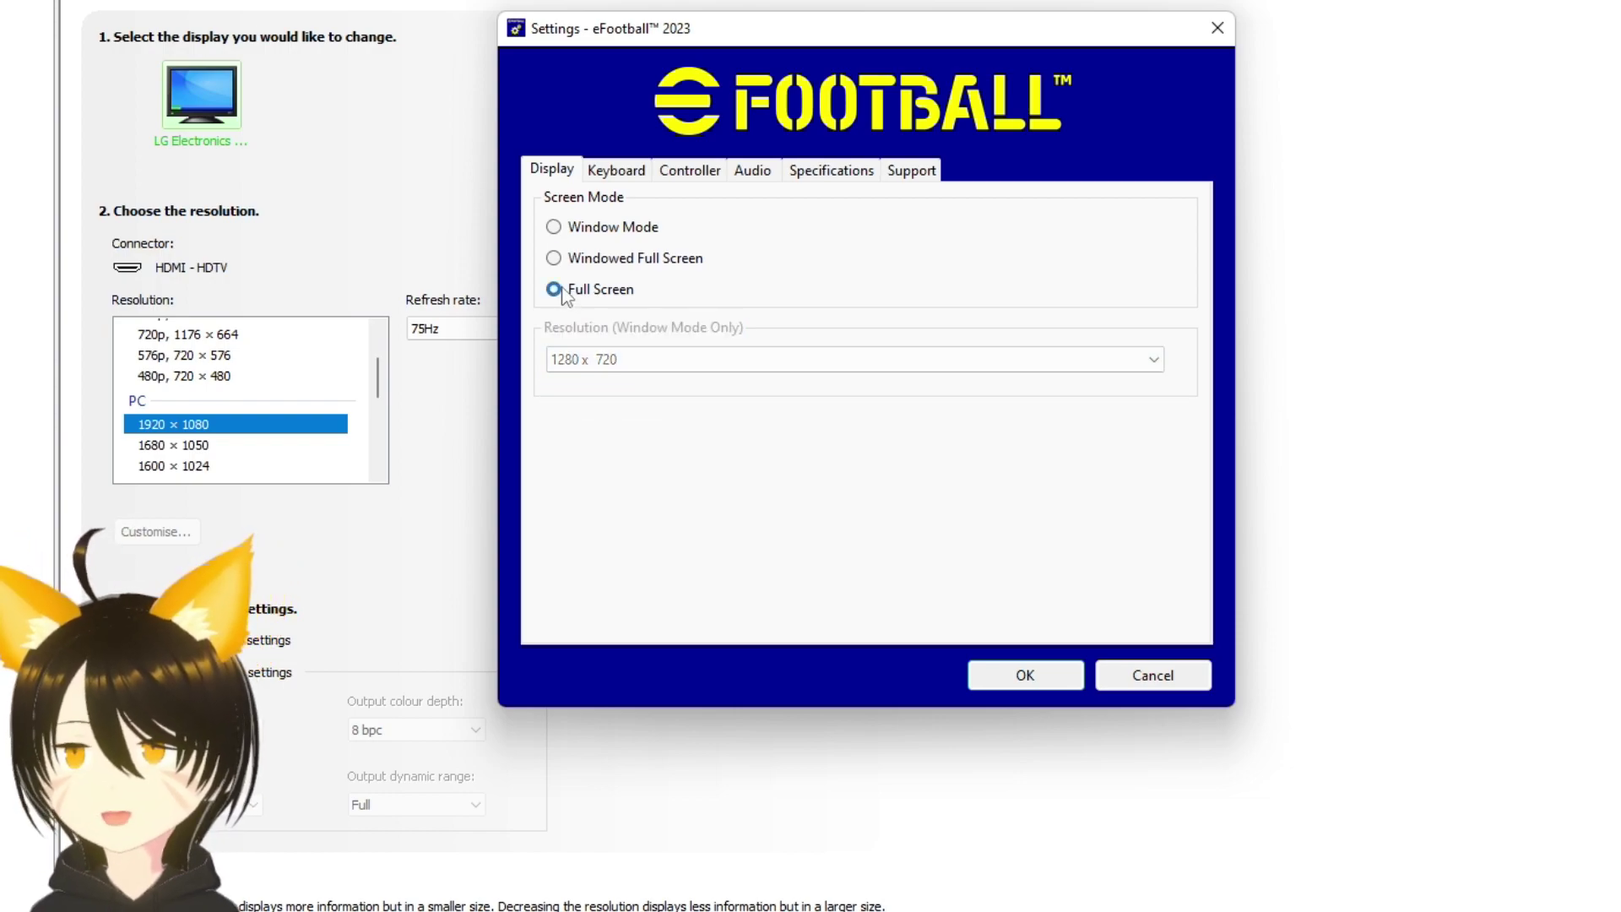
Review the game's display, keyboard, controller and audio settings
left_click(798, 173)
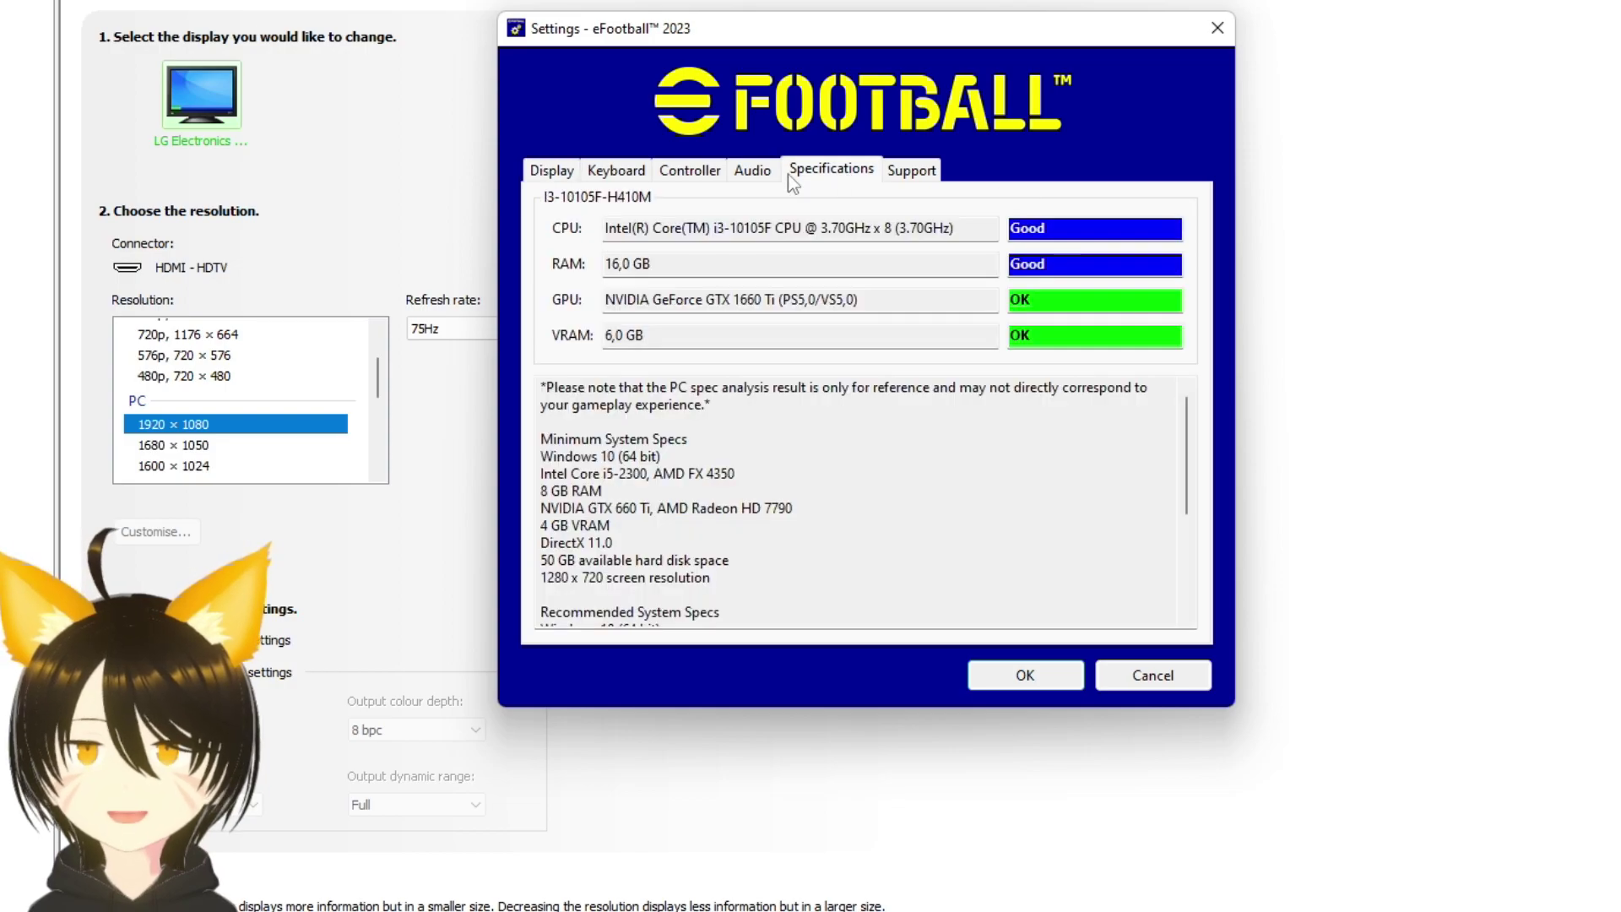
left_click(564, 169)
left_click(624, 171)
left_click(686, 172)
left_click(618, 171)
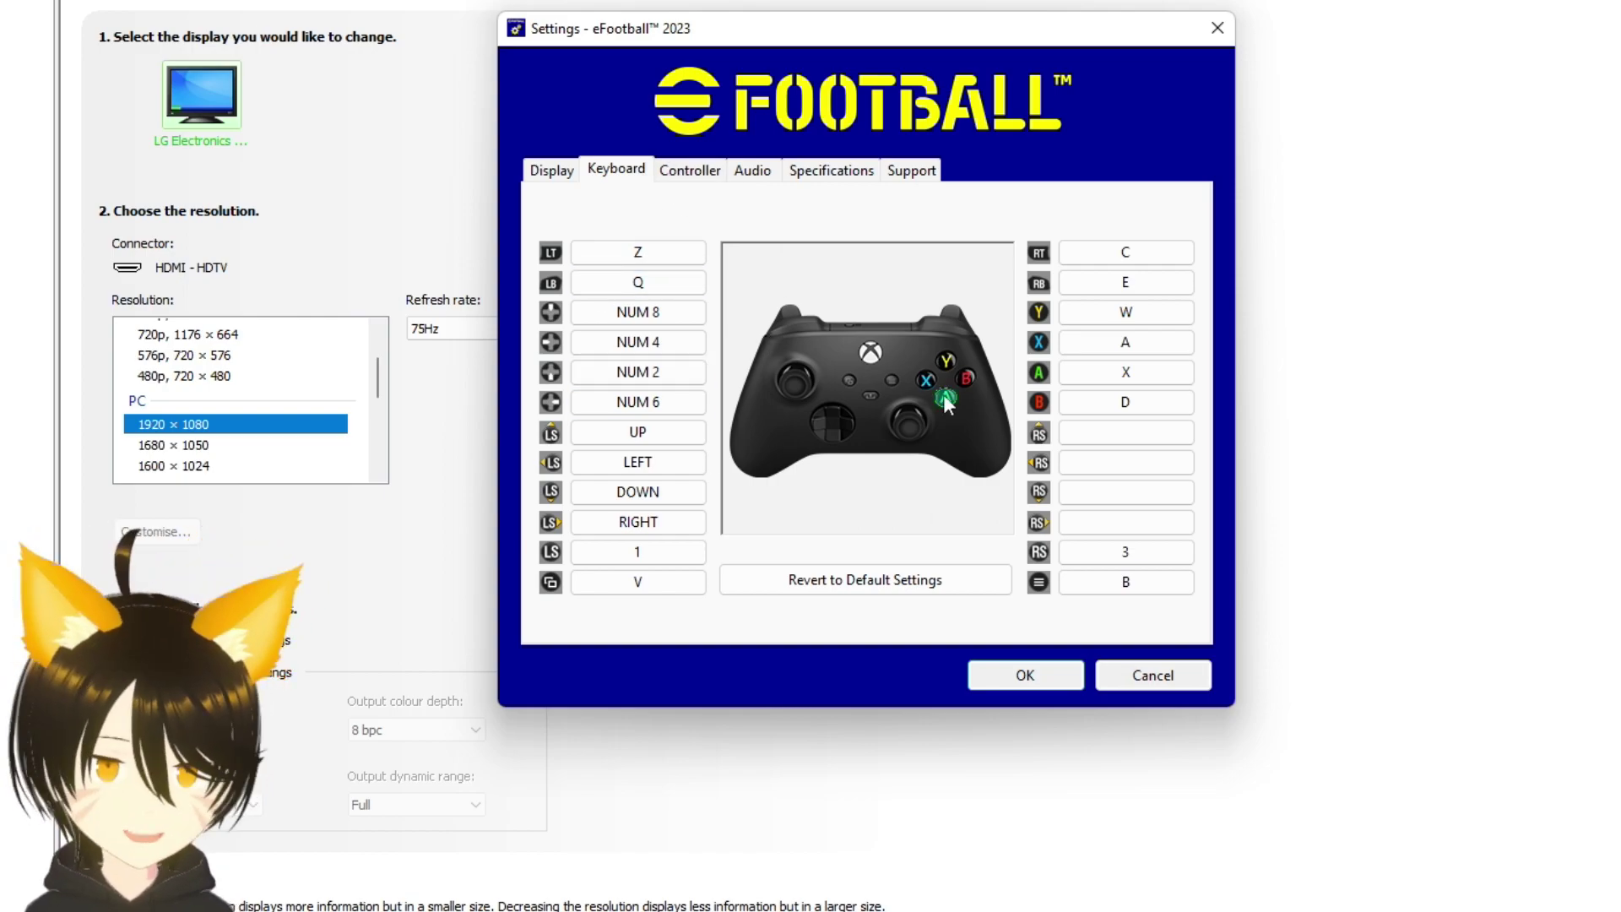
left_click(724, 170)
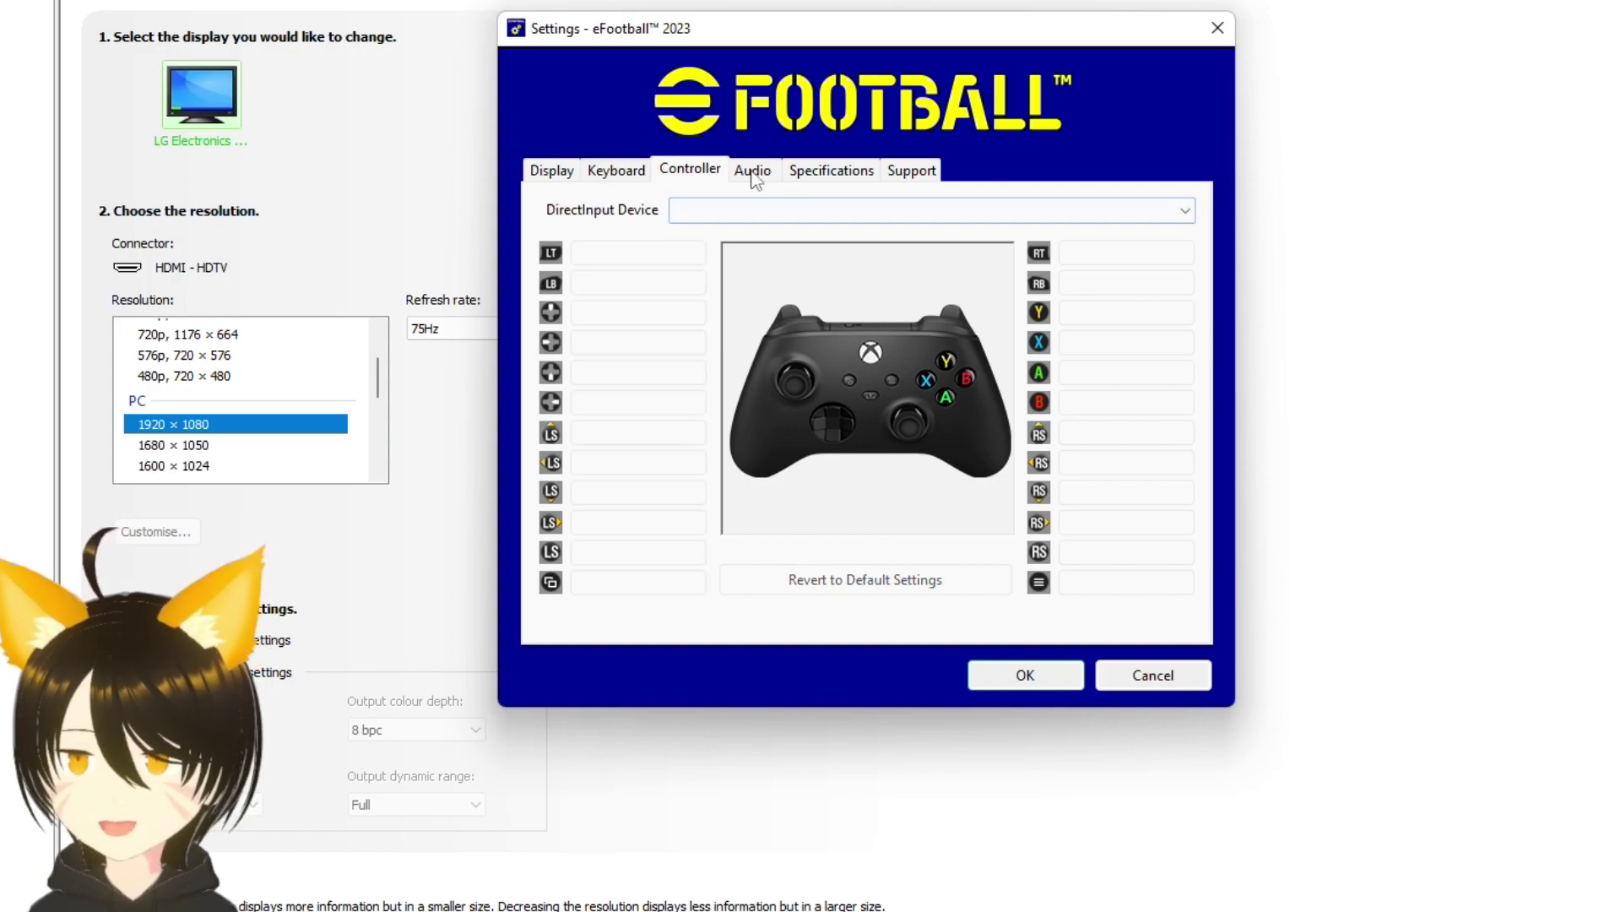
left_click(769, 173)
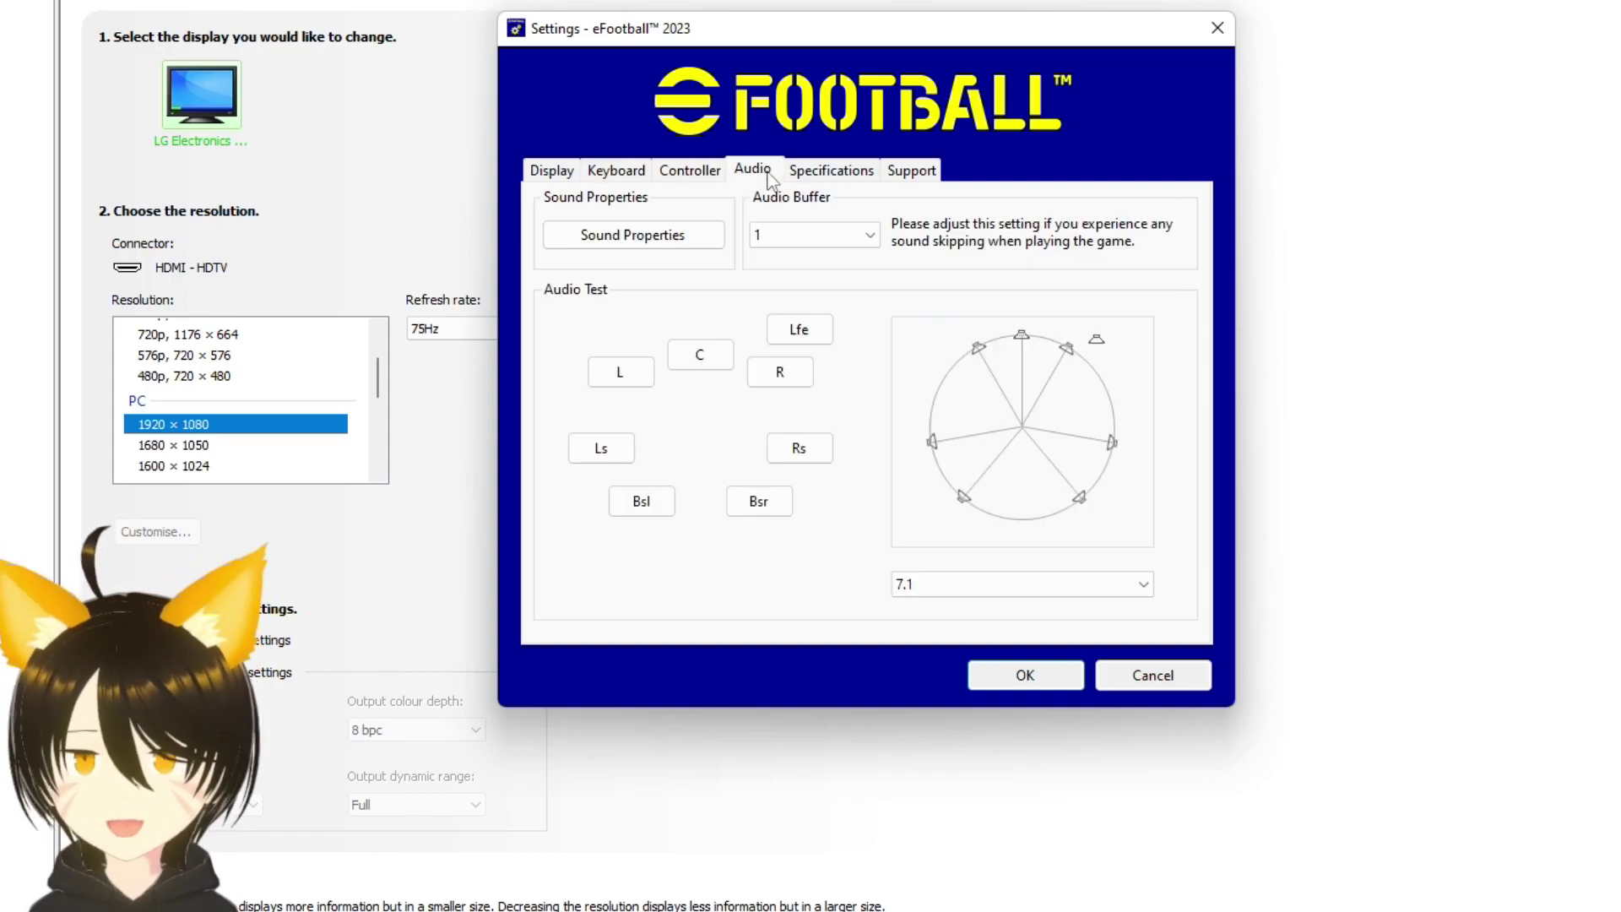
Examine the PC specification analysis and the ratings given to the CPU, RAM, GPU and VRAM
left_click(814, 176)
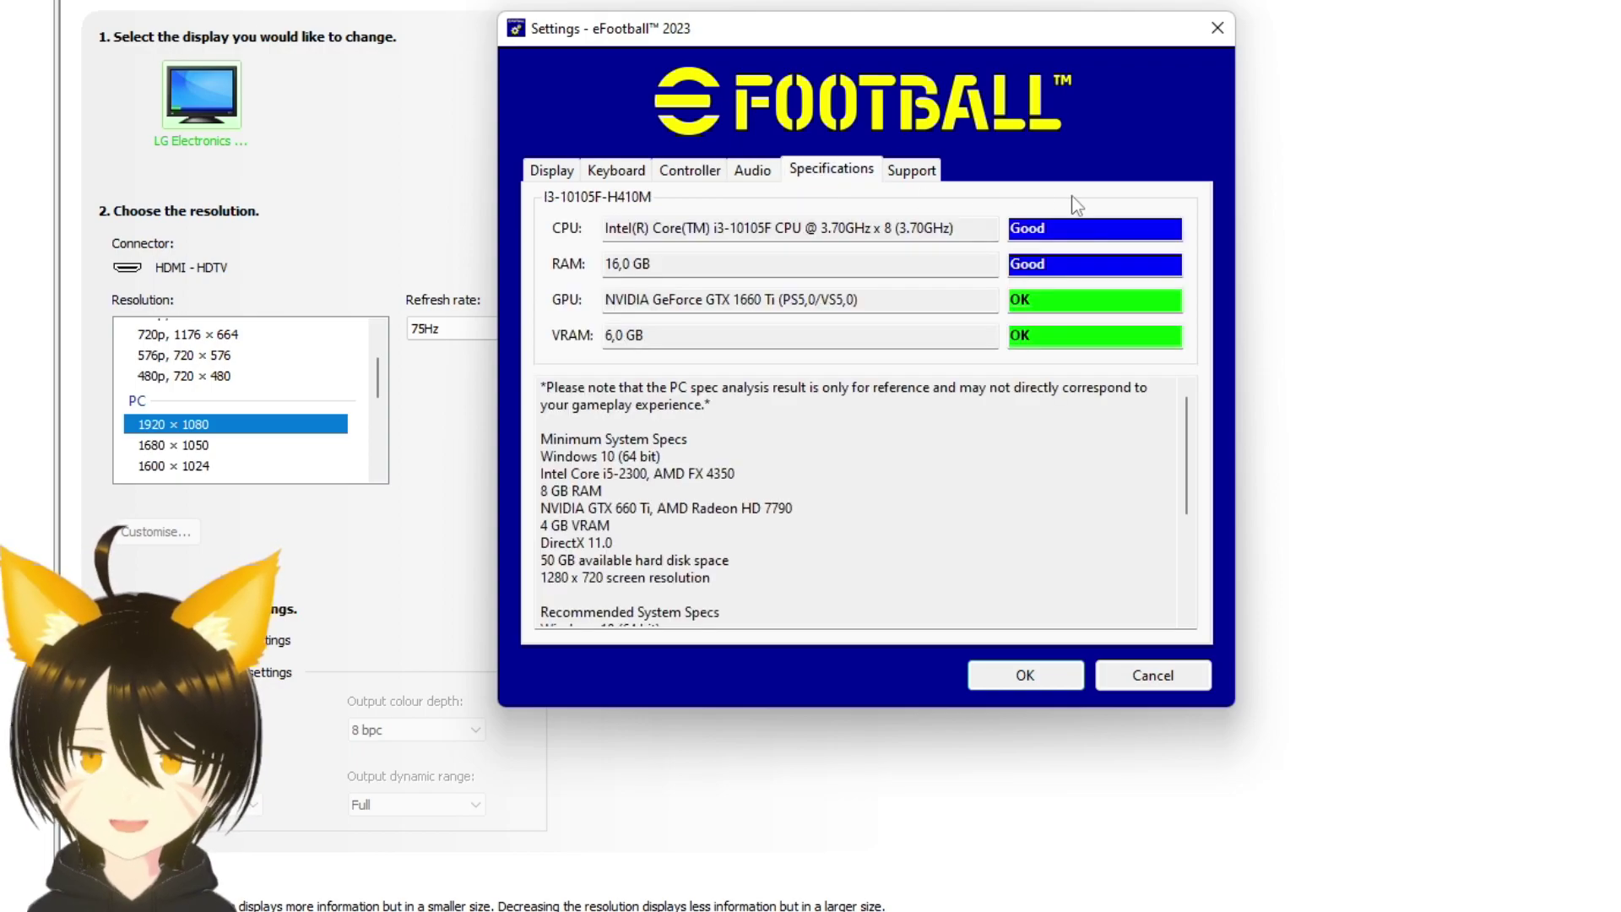
scroll(958, 448, "down", 4)
scroll(958, 448, "up", 4)
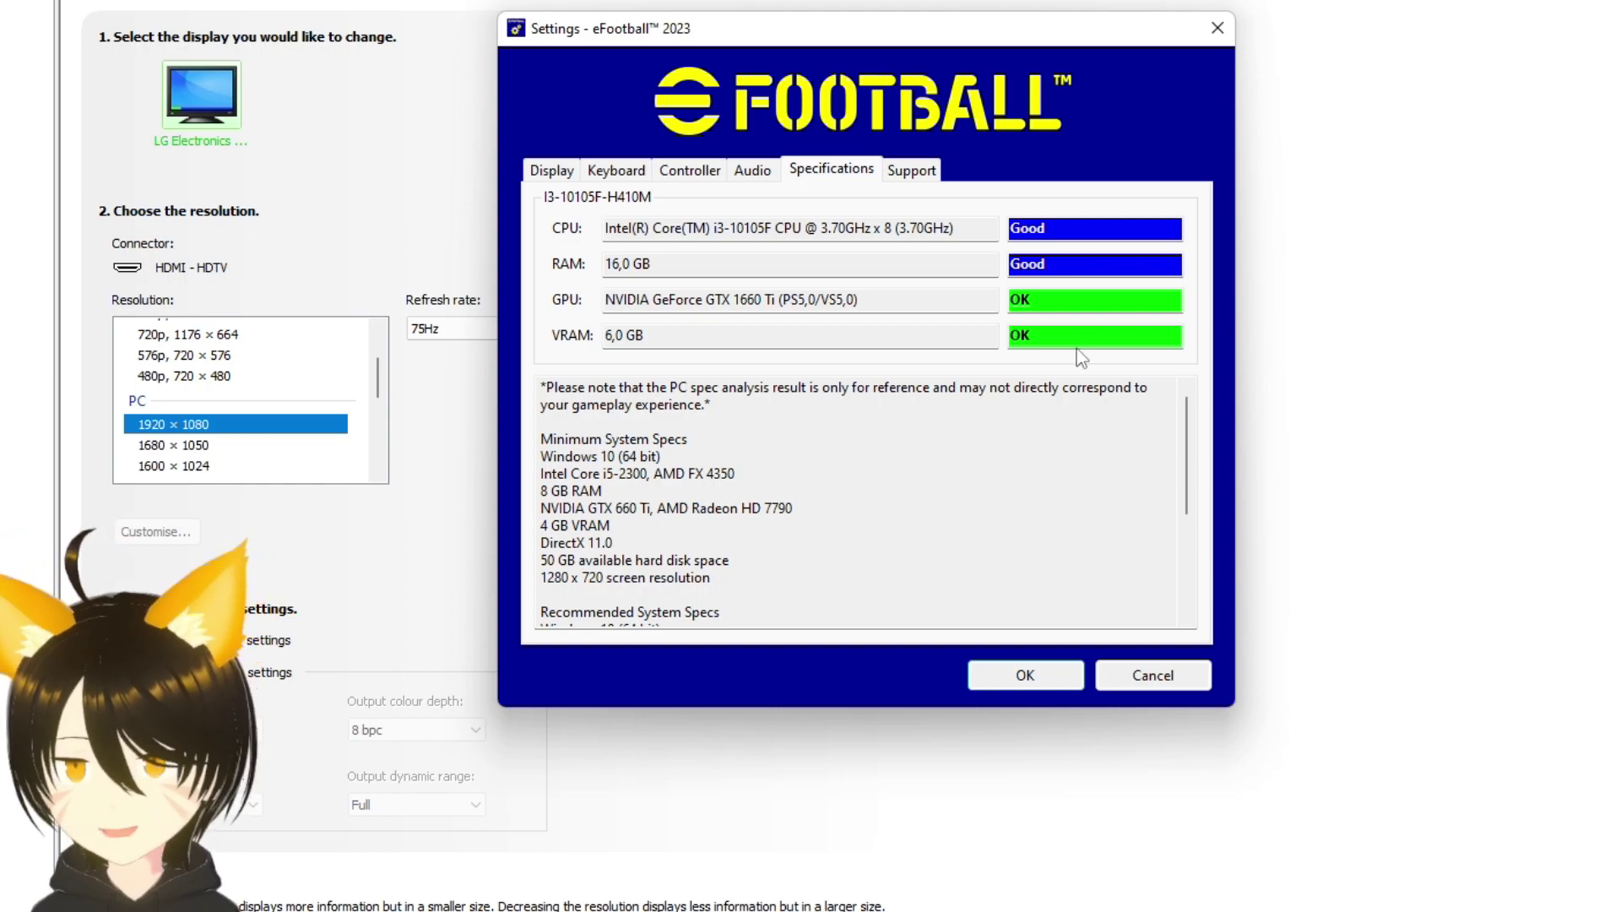
left_click_drag(1182, 418, 1026, 232)
double_click(1026, 228)
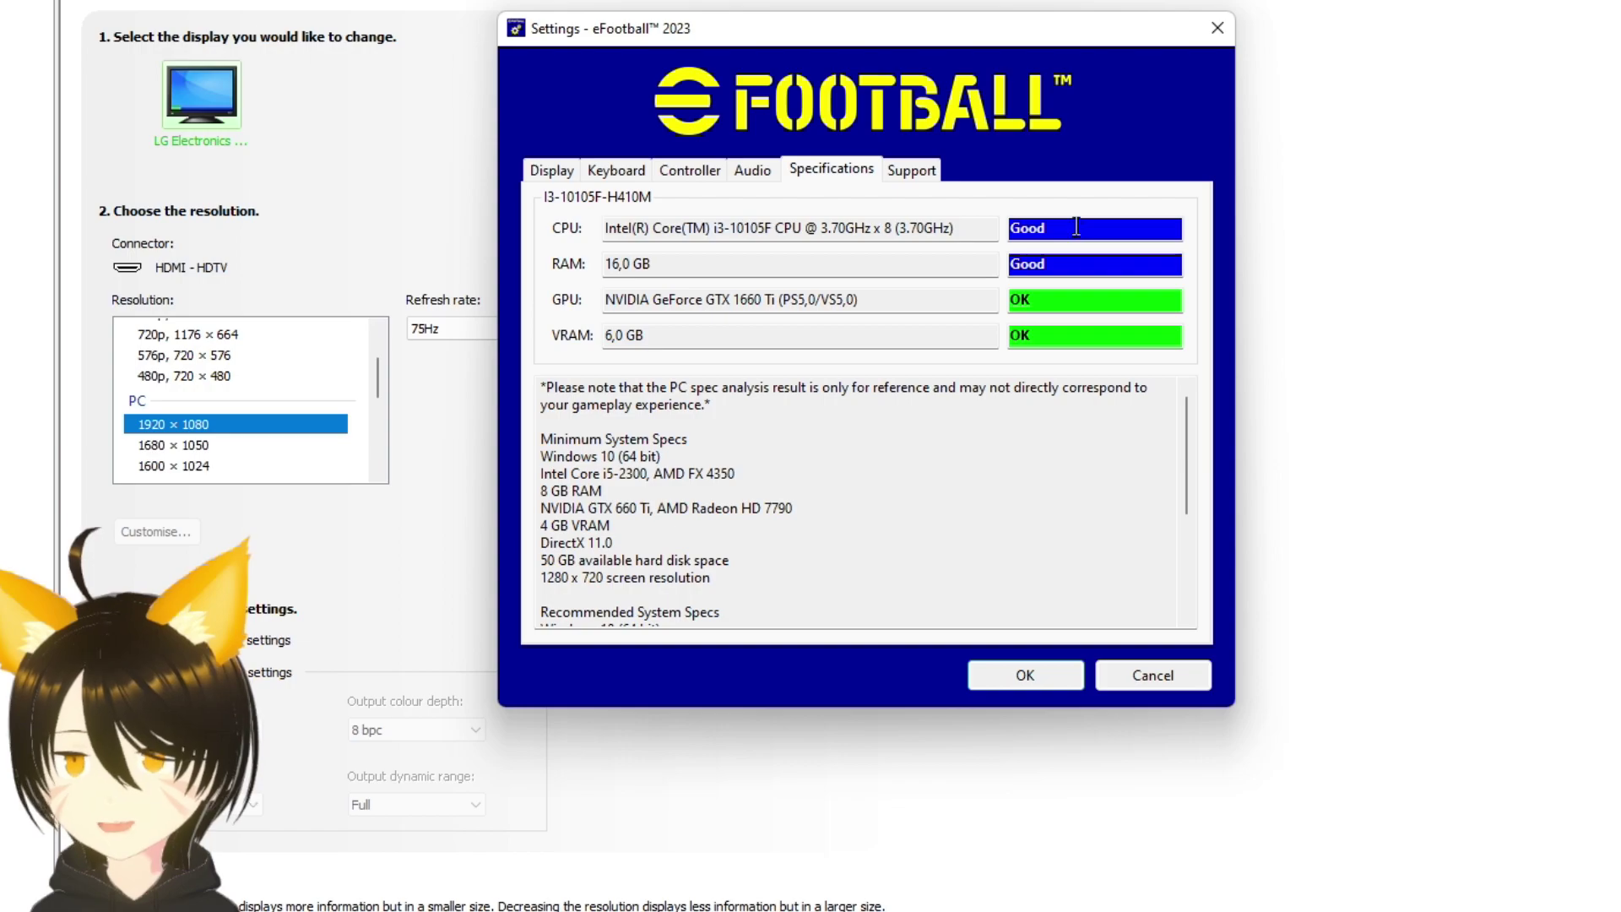
left_click(1037, 257)
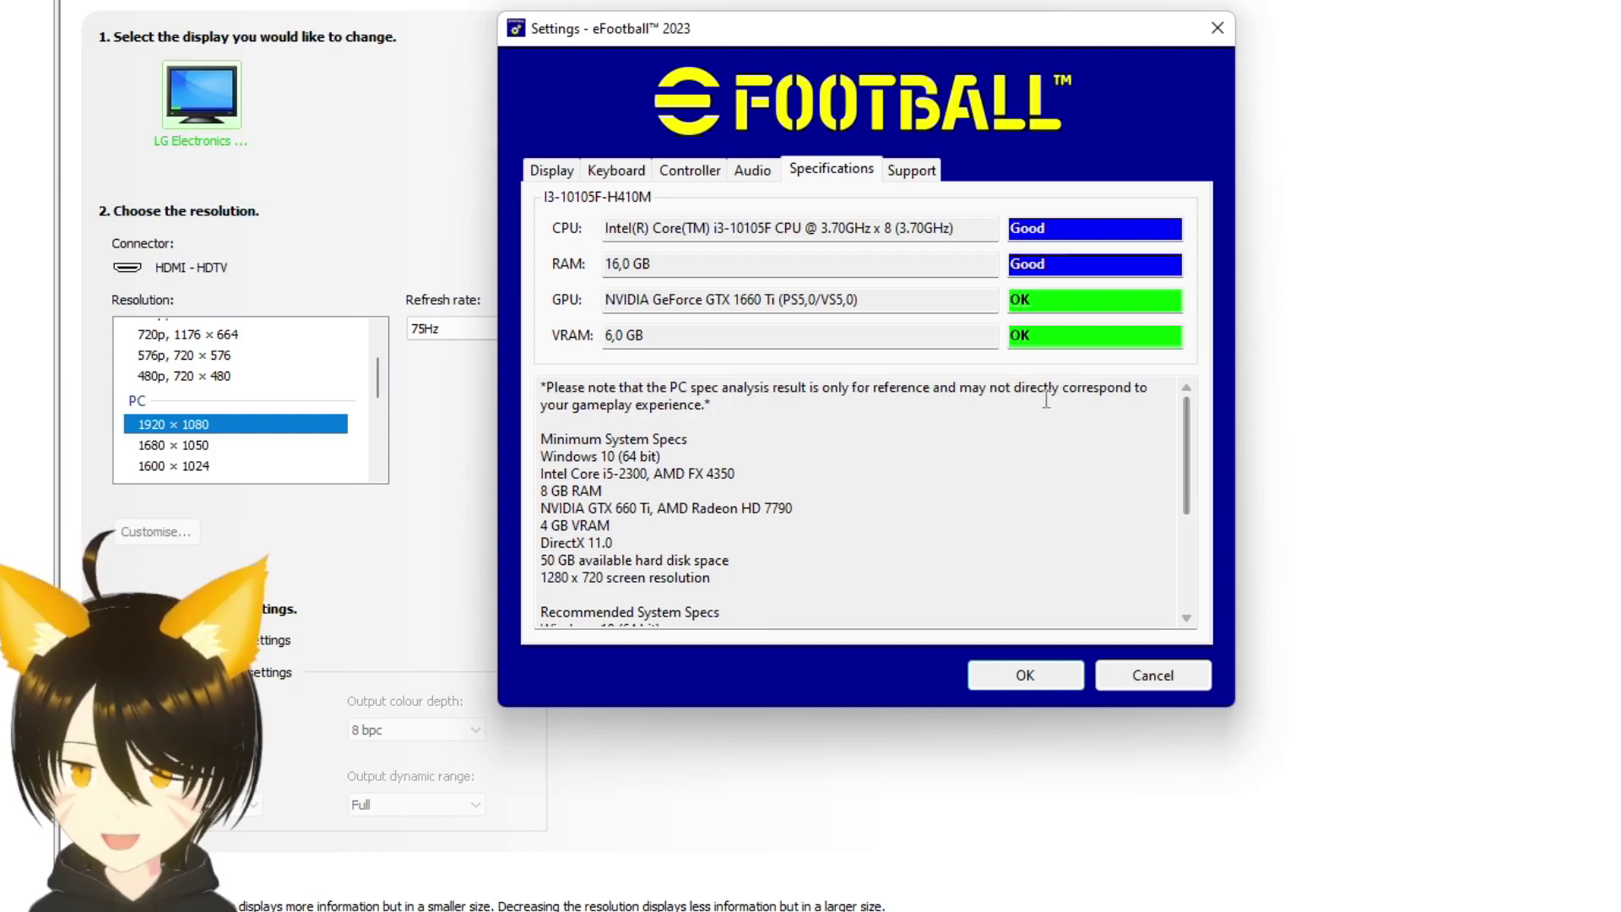
Read through the minimum and recommended system specs listed for the game, including their screen resolutions
scroll(1047, 398, "down", 4)
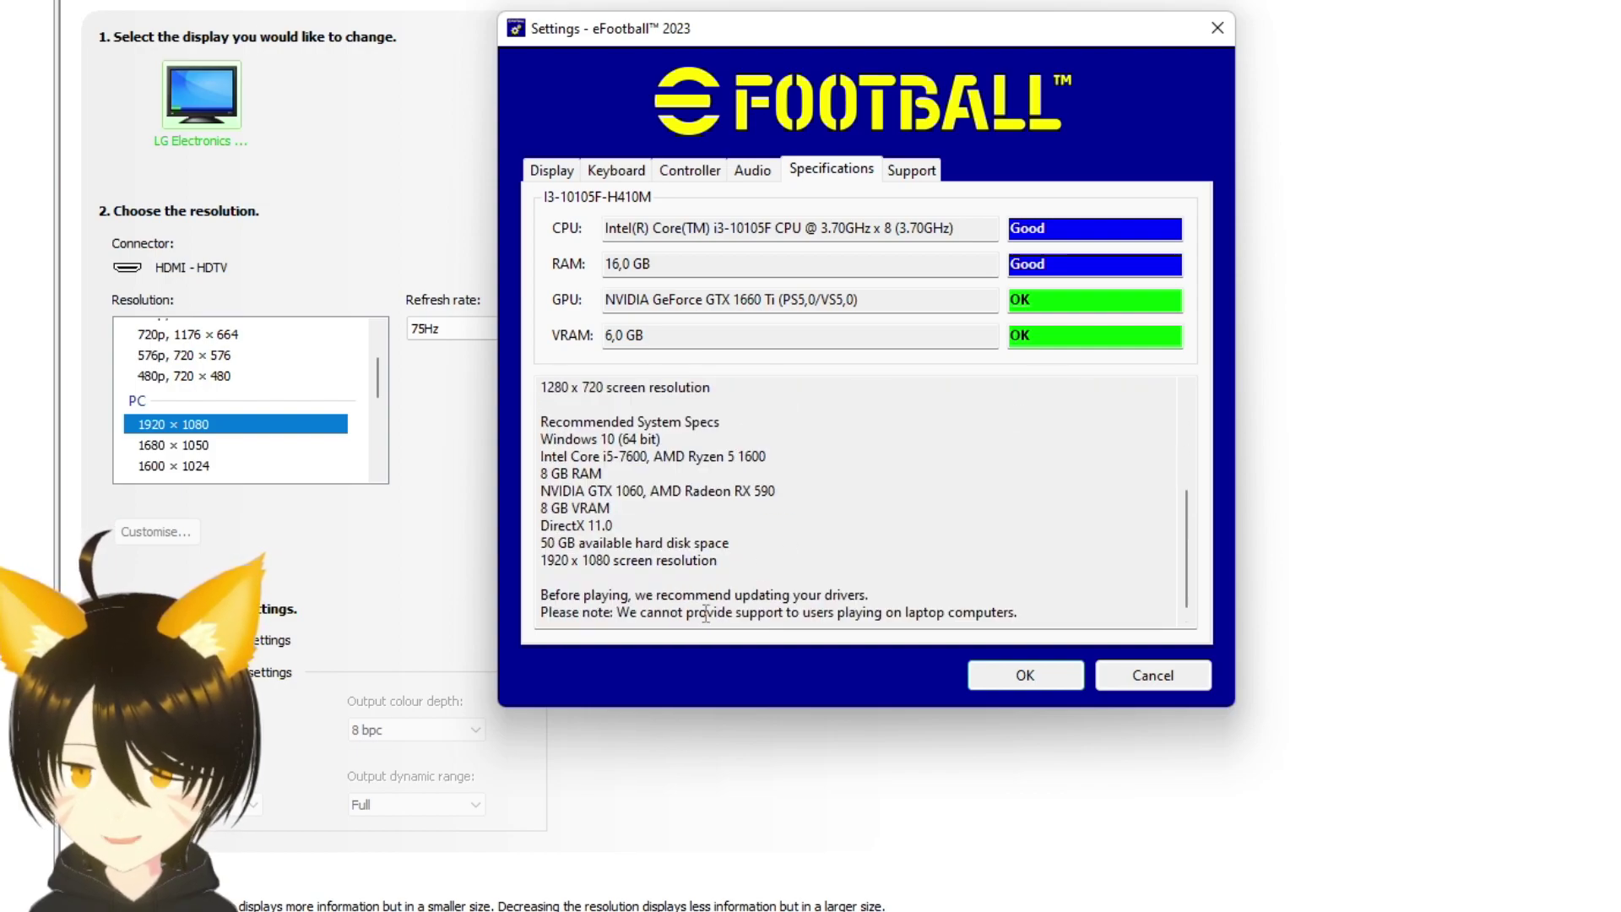
left_click_drag(1182, 581, 1203, 491)
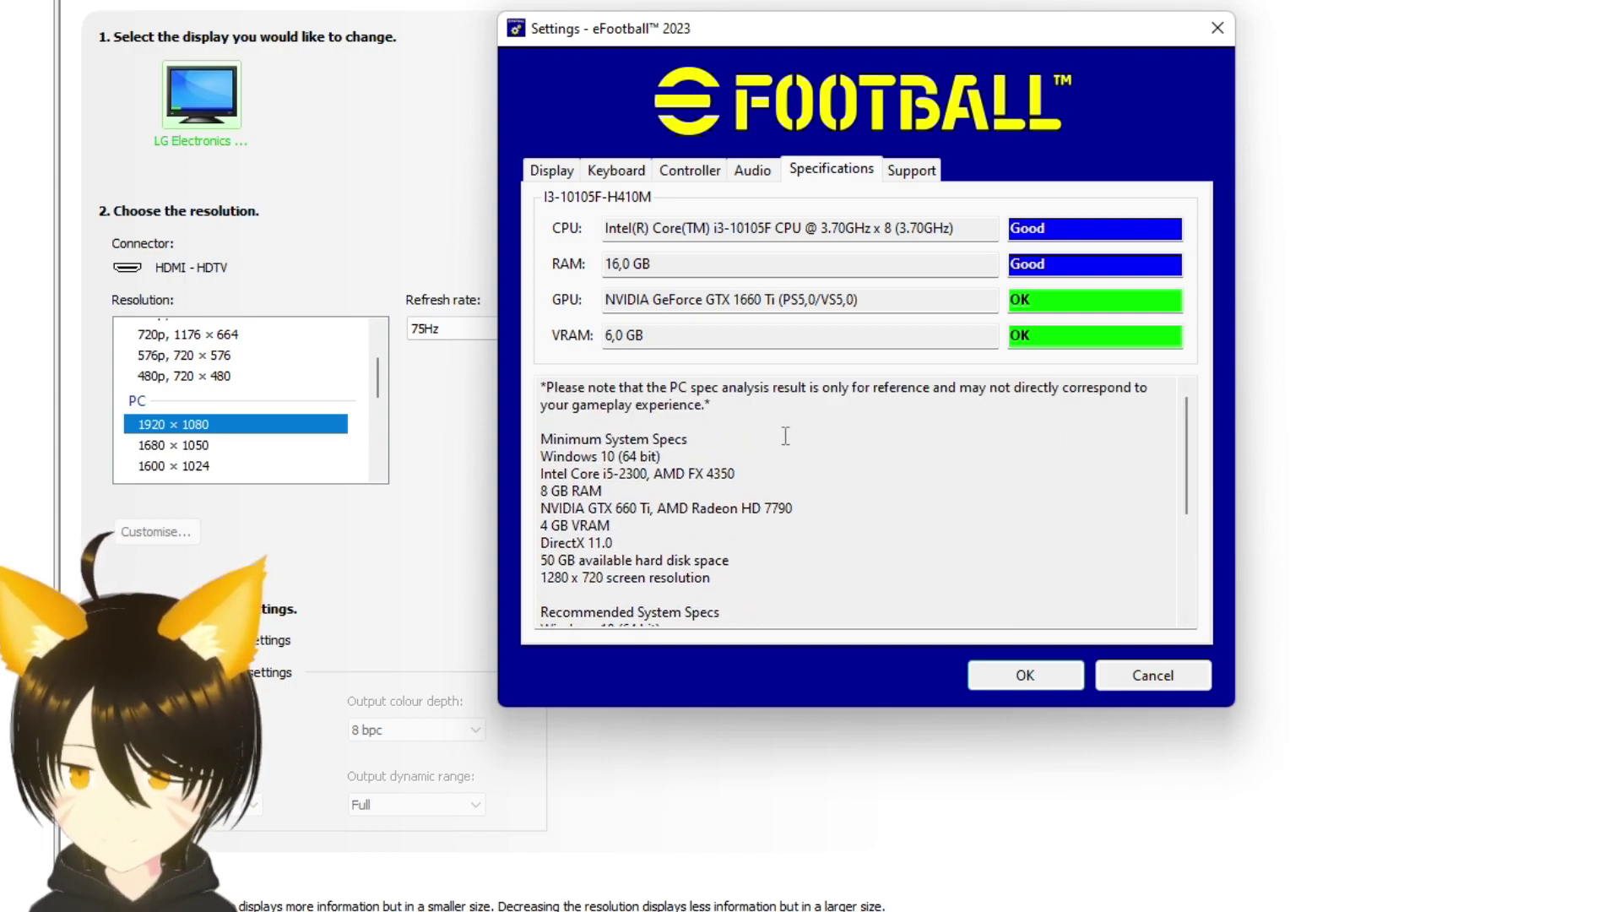
left_click_drag(541, 445, 766, 561)
scroll(735, 541, "down", 3)
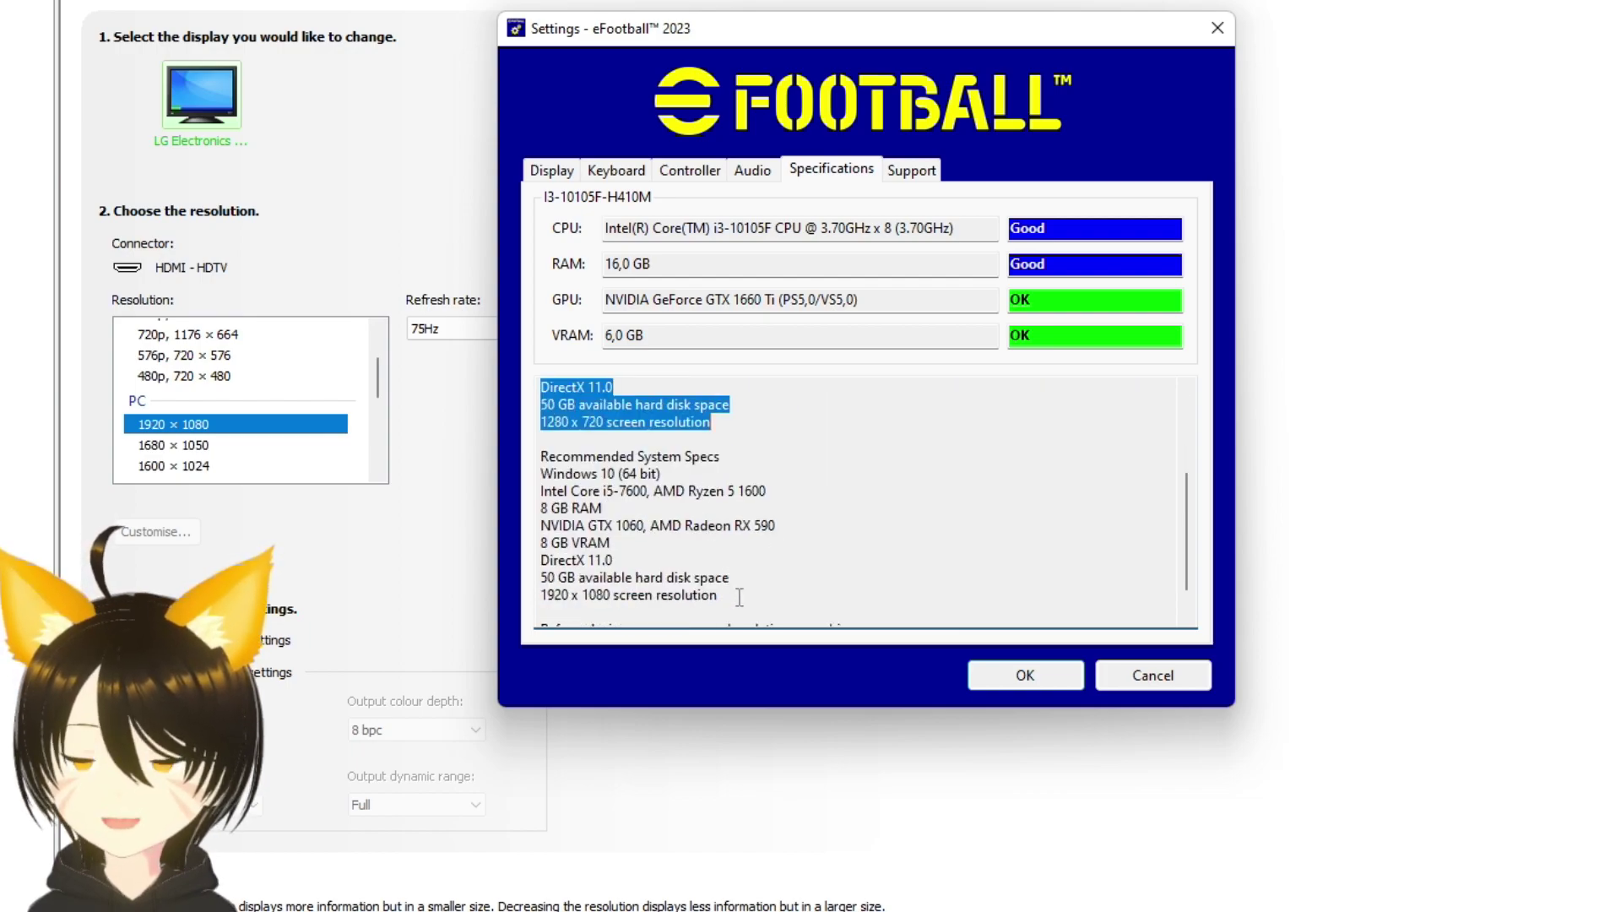
left_click_drag(740, 598, 709, 553)
left_click(808, 521)
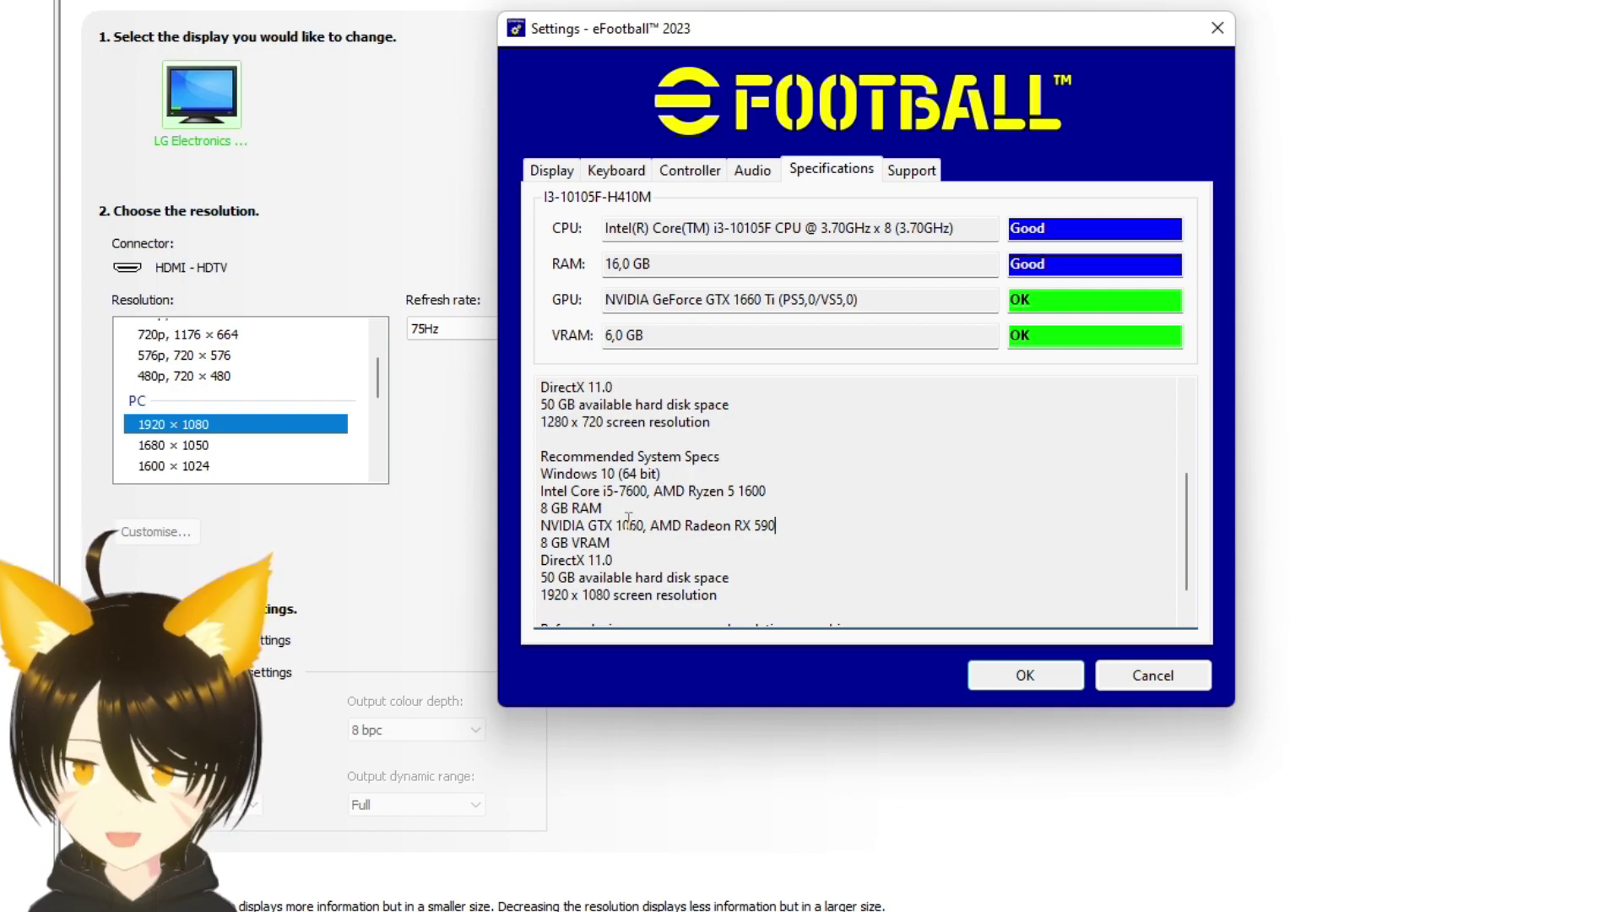
Highlight the GTX 1060 model number in the recommended specs and compare those requirements with the minimum specs
left_click_drag(617, 525, 649, 522)
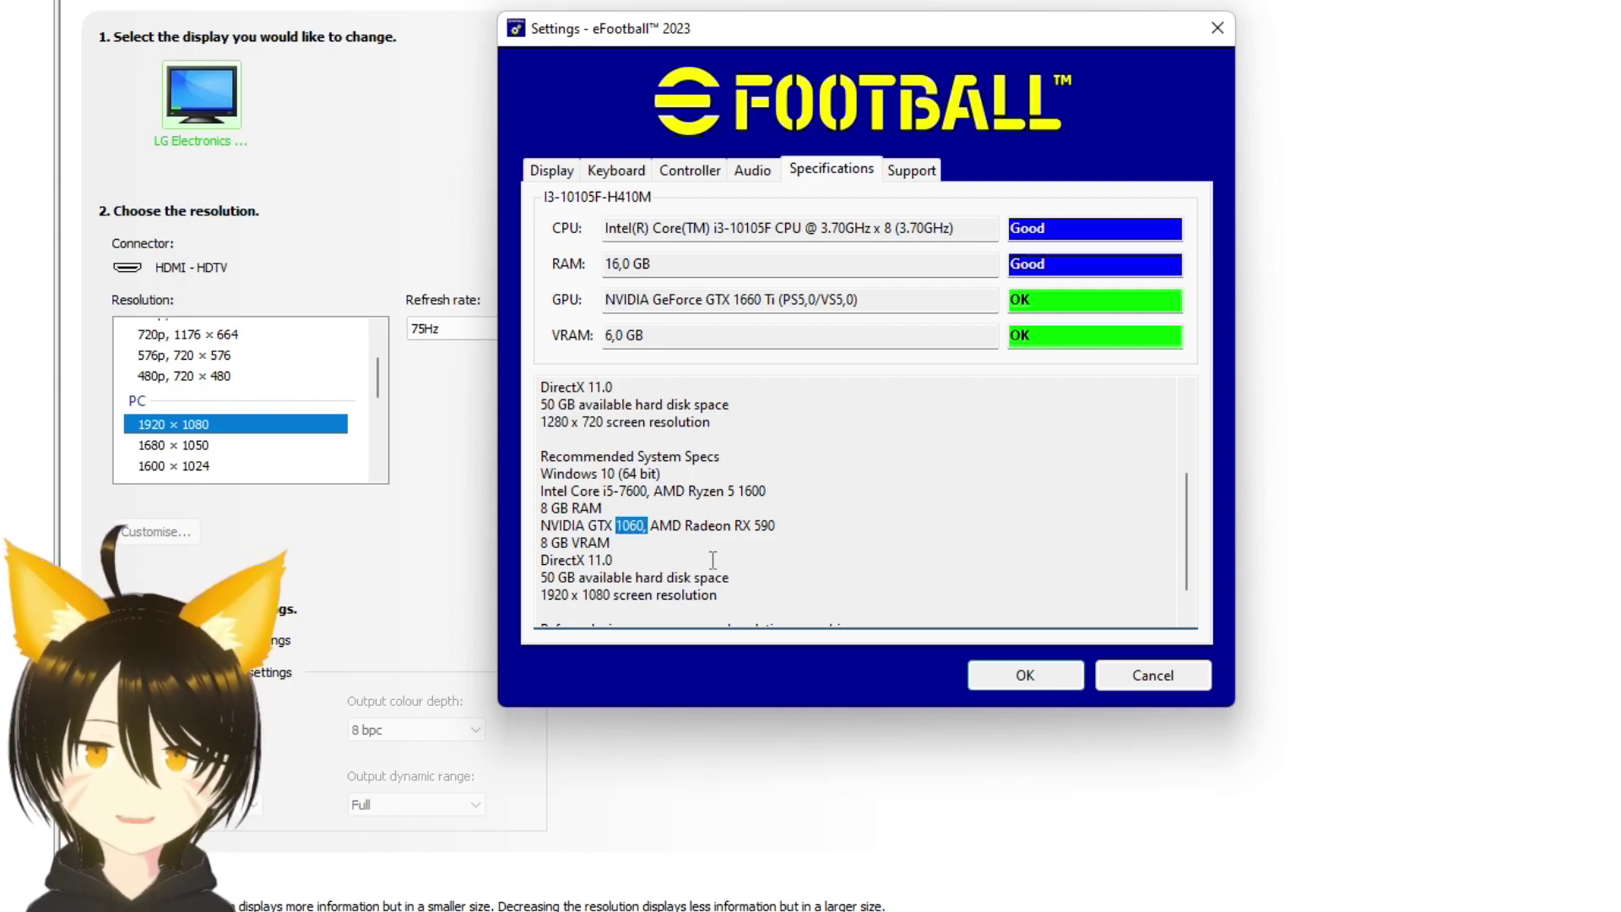
left_click(629, 525)
scroll(627, 553, "down", 1)
left_click_drag(620, 495, 651, 493)
scroll(944, 464, "up", 2)
scroll(945, 465, "down", 2)
scroll(945, 465, "up", 2)
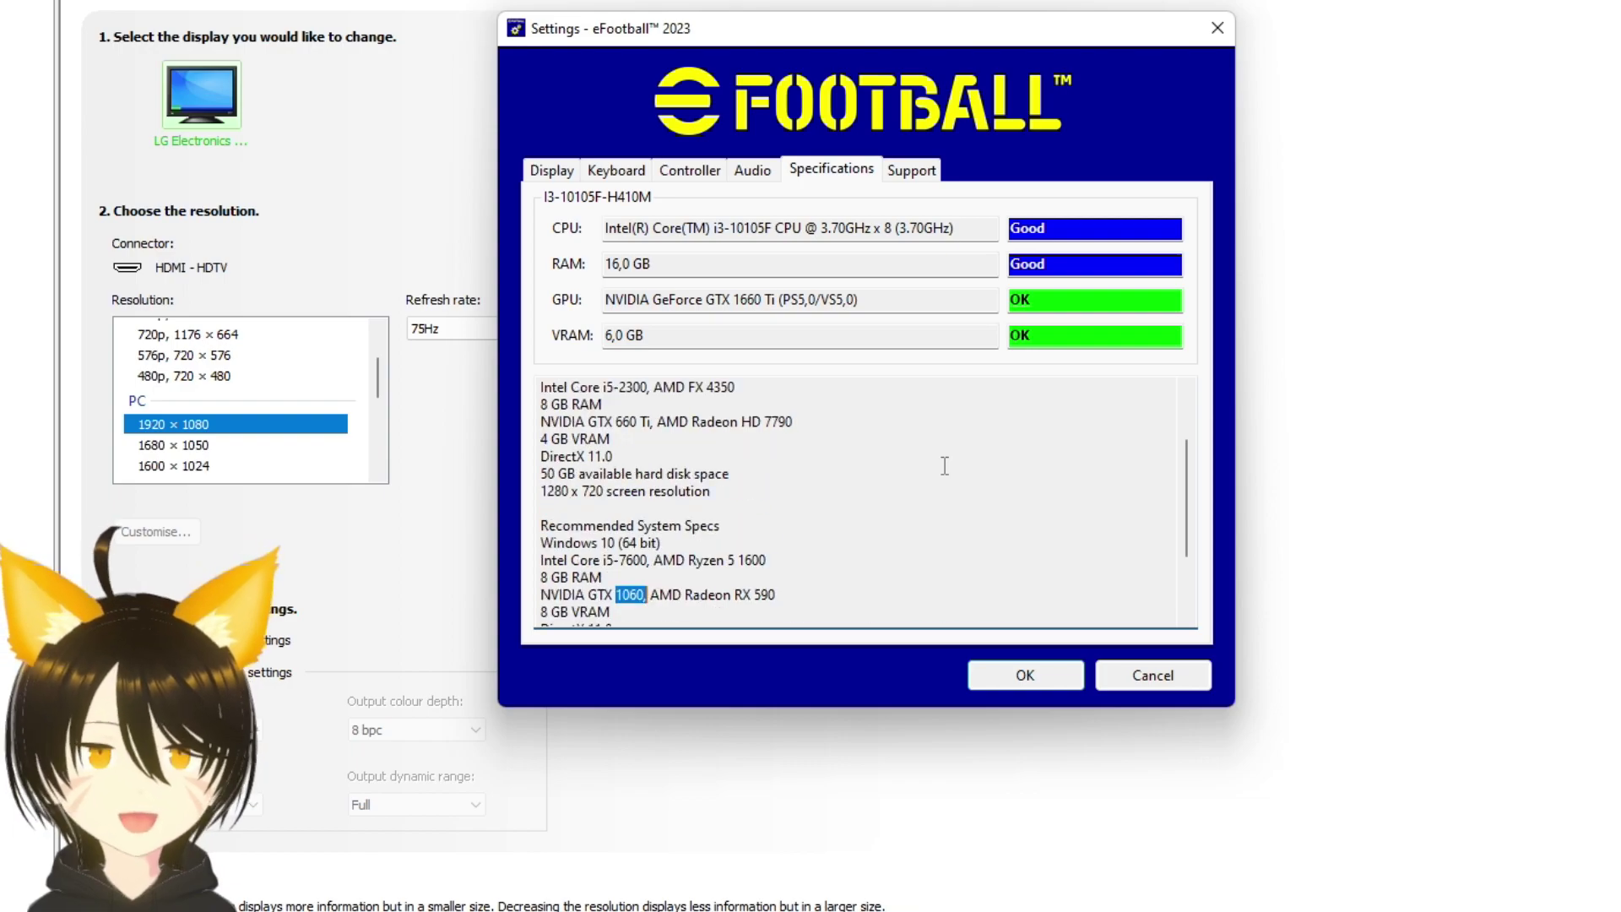
scroll(945, 466, "down", 1)
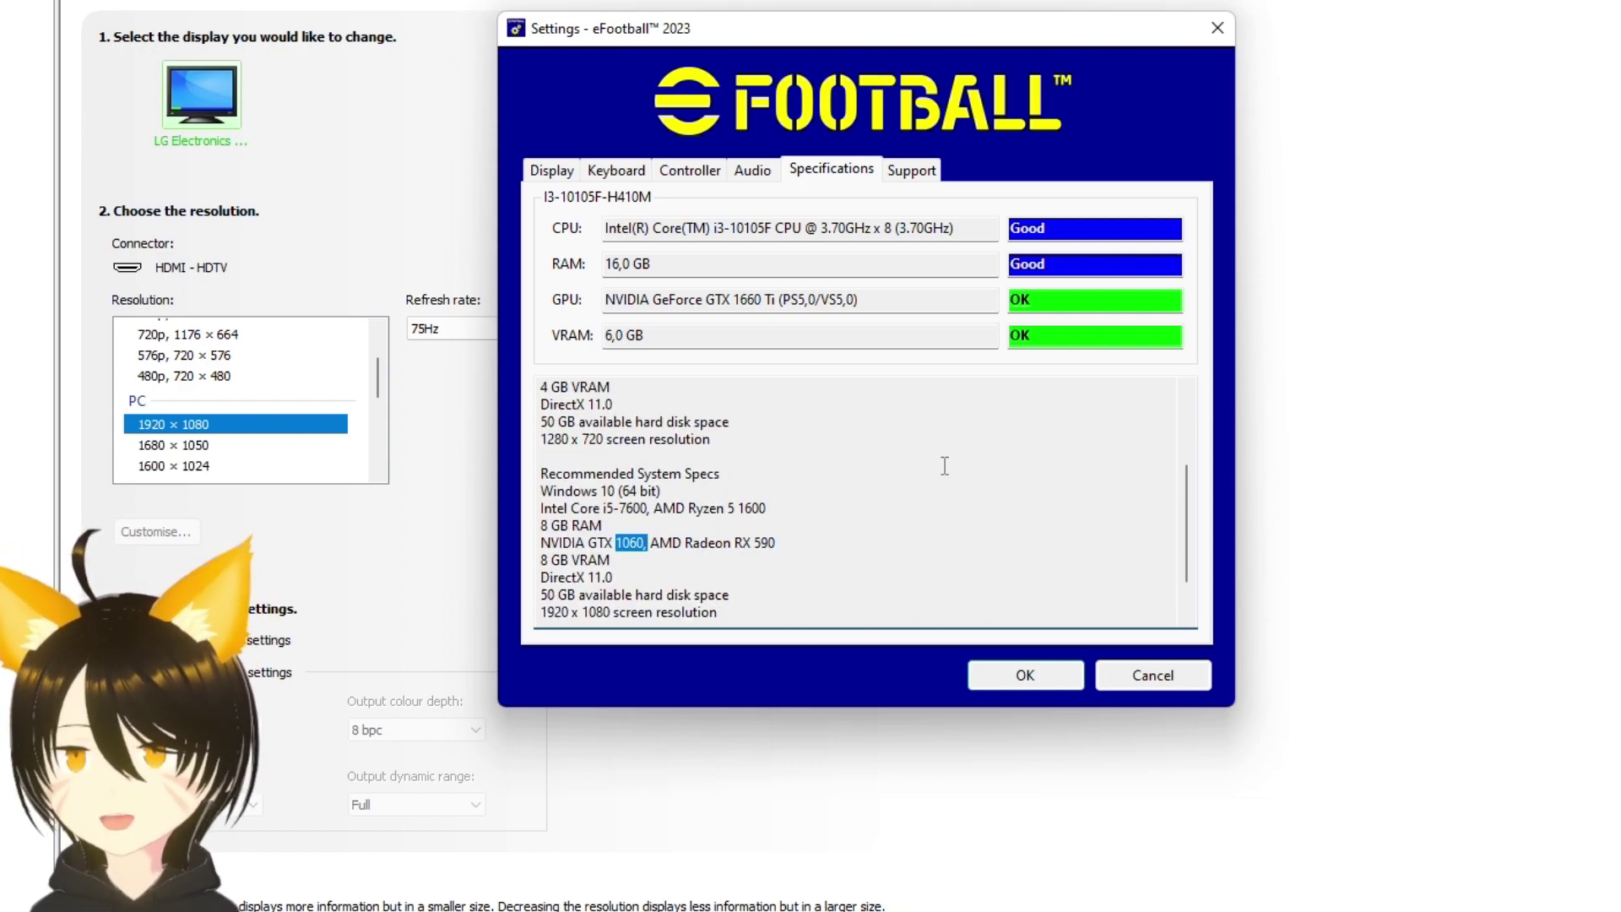
scroll(926, 471, "up", 2)
scroll(1101, 546, "up", 1)
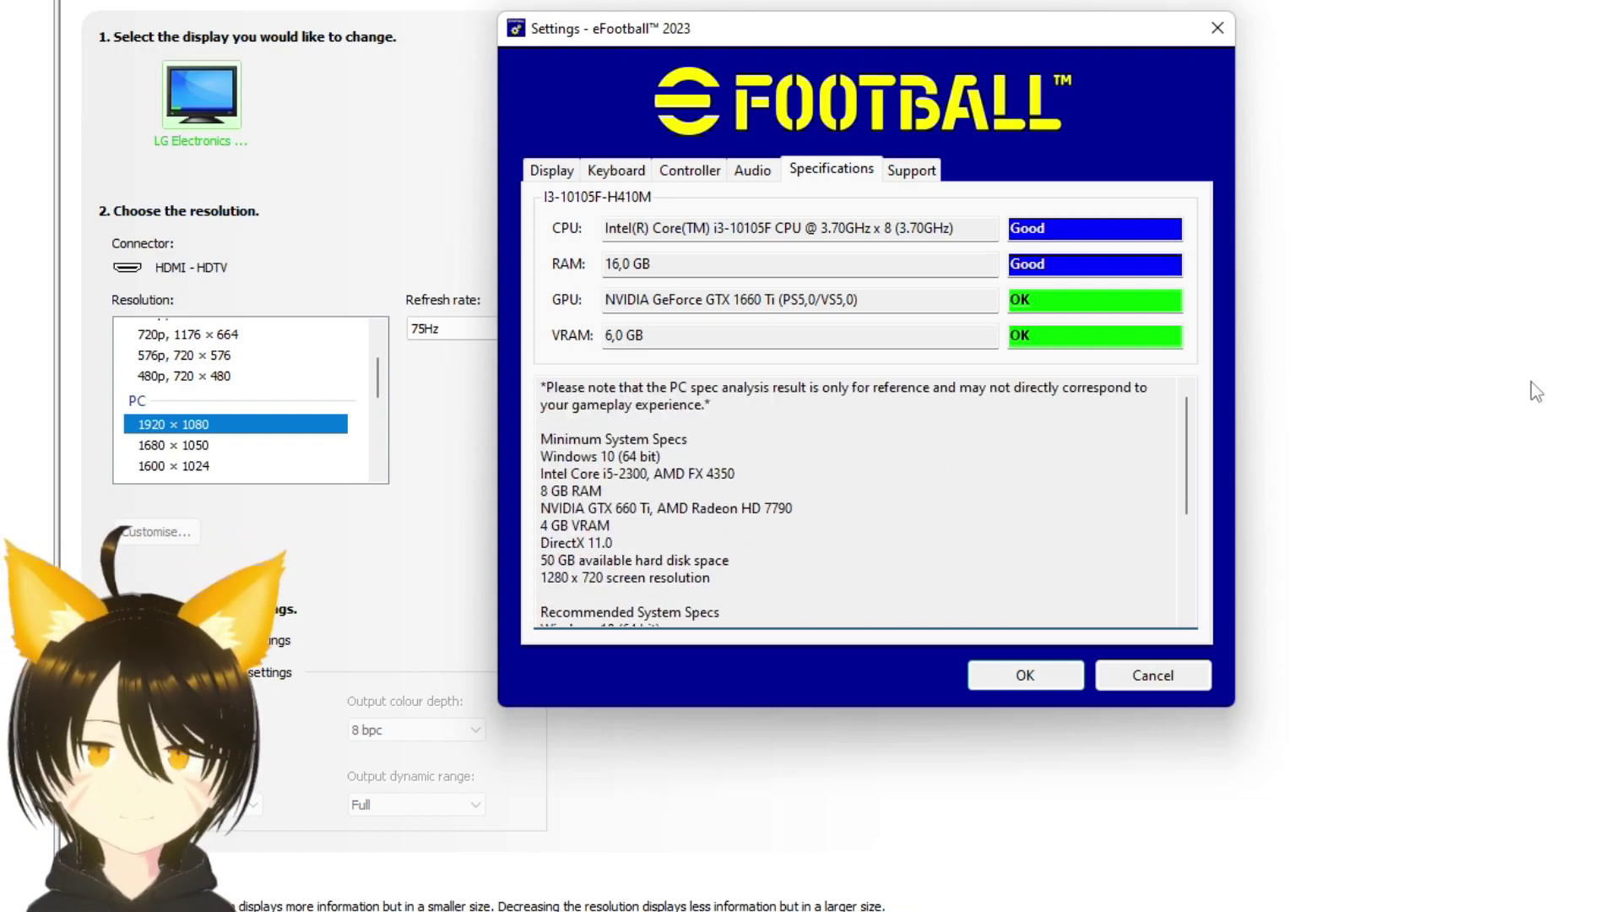
Move the game's settings window slightly and look through its keyboard, controller, audio, specifications and support sections again
left_click(853, 176)
left_click(836, 173)
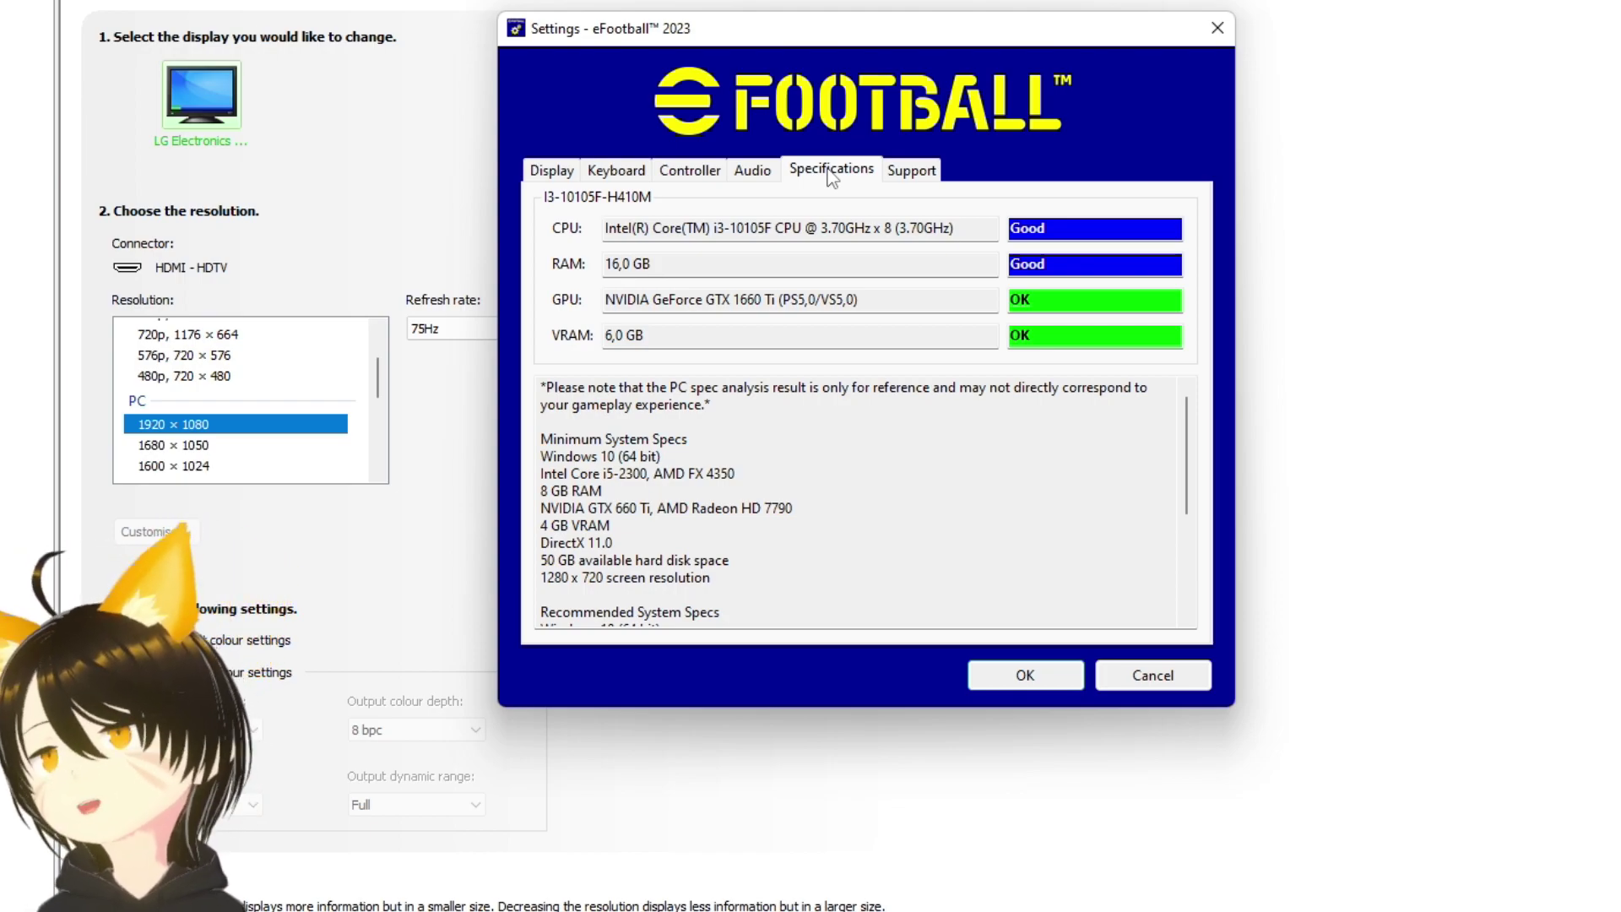
left_click_drag(996, 34, 989, 55)
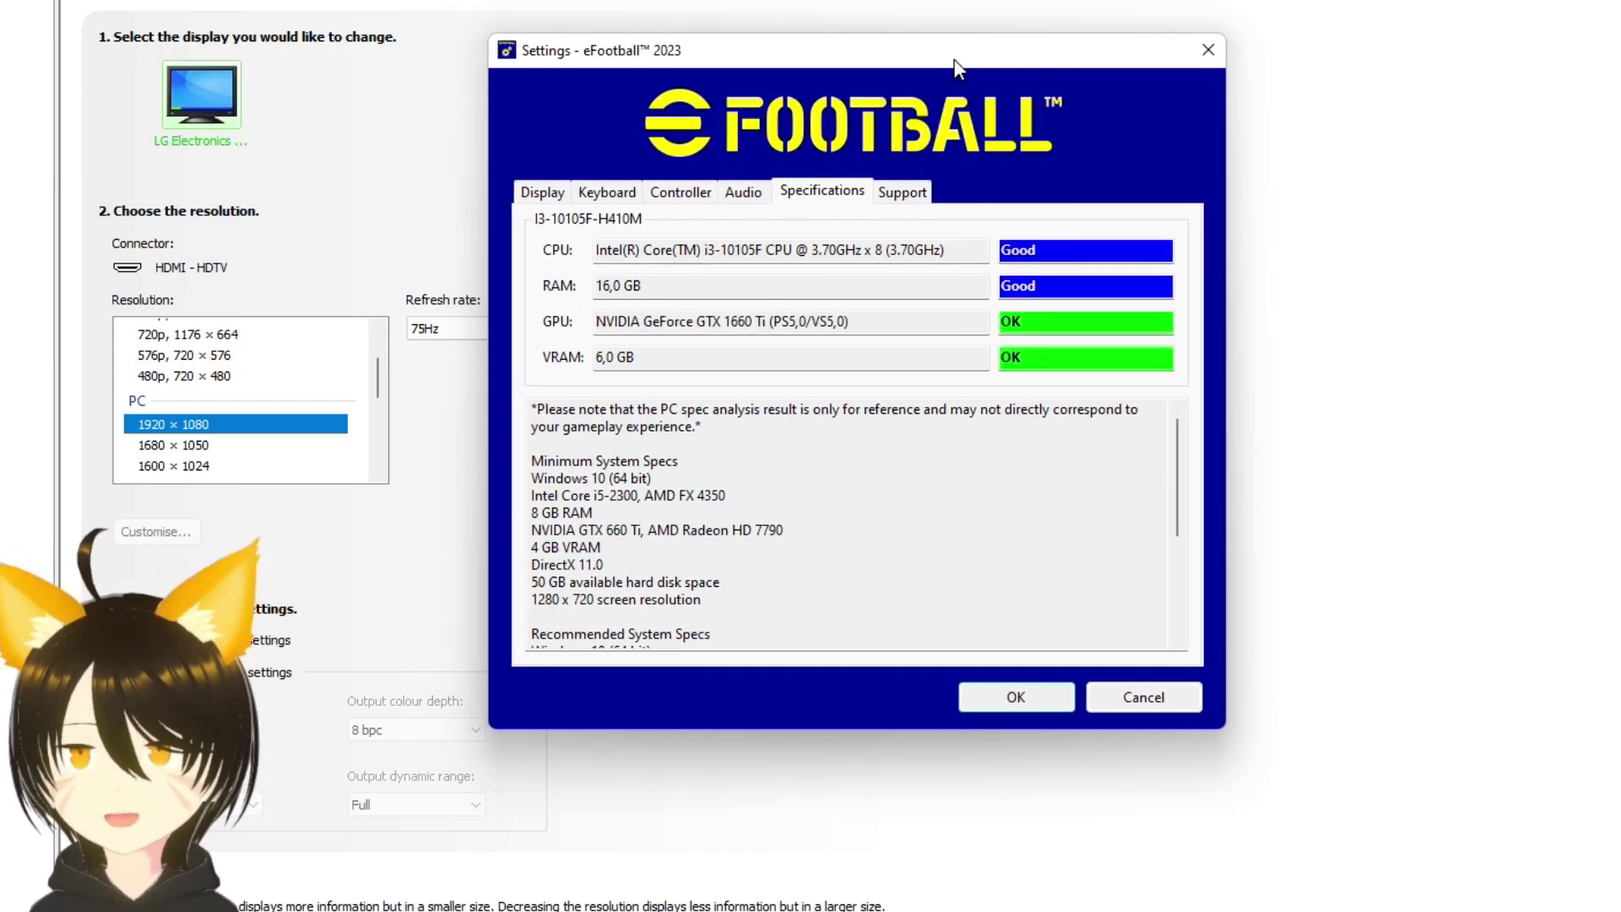
left_click(642, 195)
left_click(683, 193)
left_click(746, 193)
left_click(798, 195)
left_click(885, 195)
left_click(824, 192)
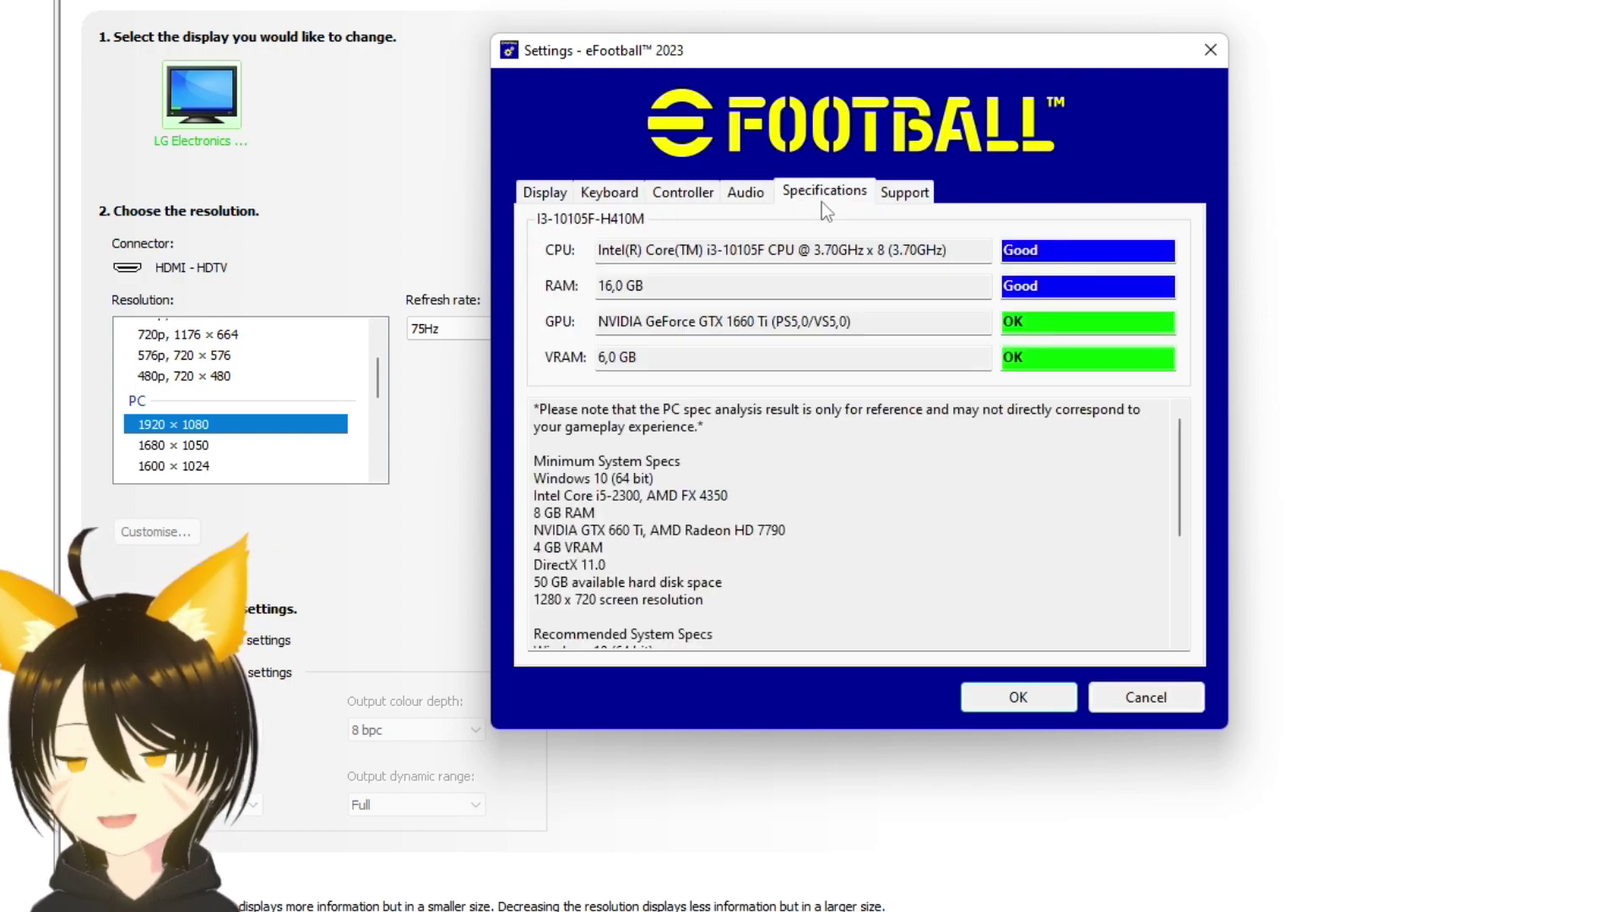
left_click(745, 192)
left_click(682, 192)
left_click(610, 193)
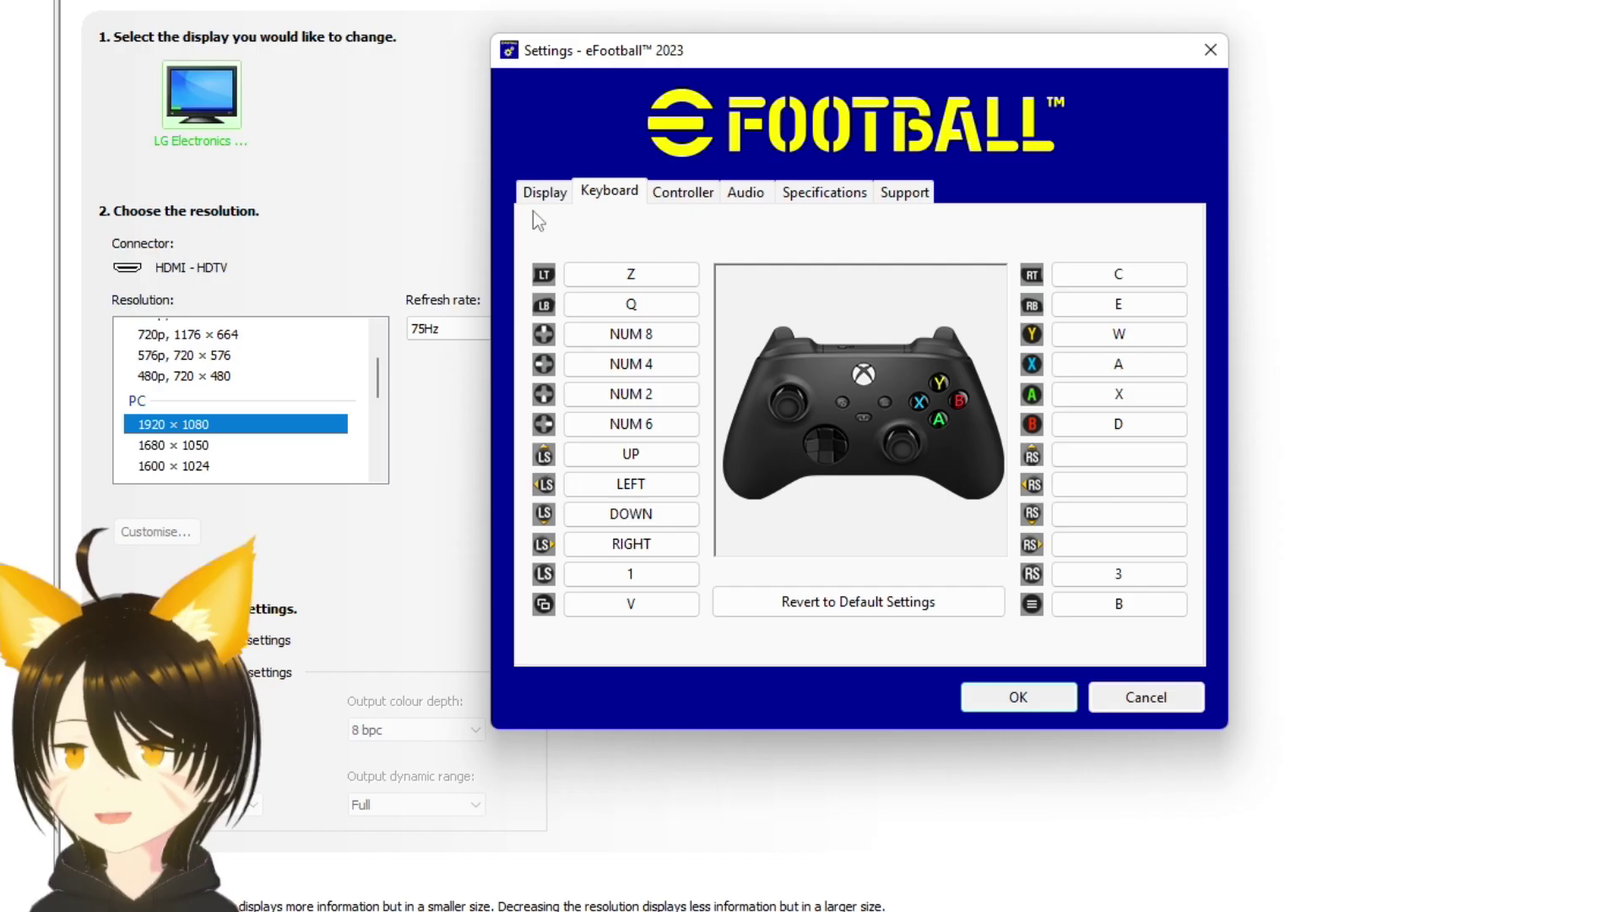